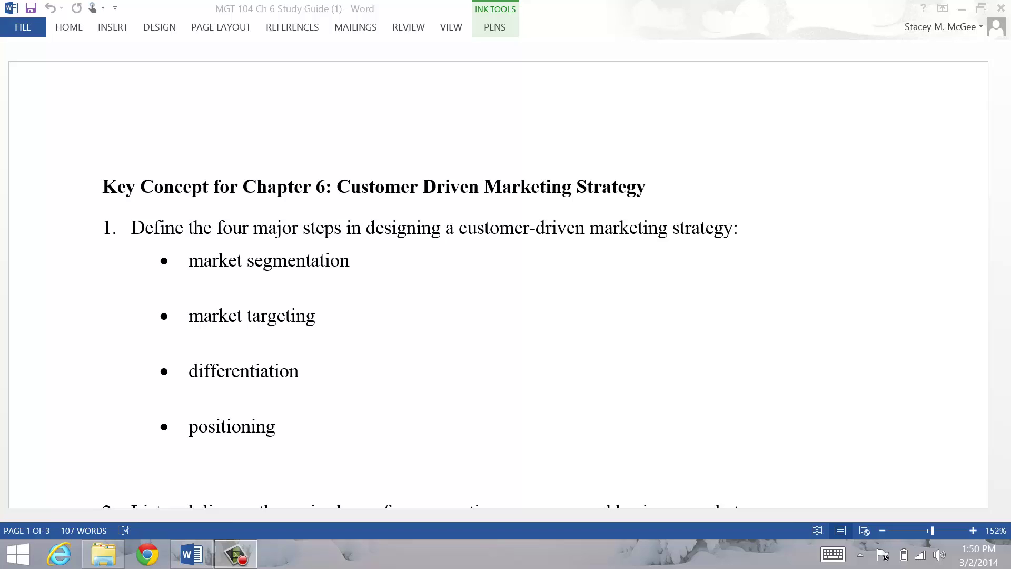
Step: Select the black pen from Ink Tools > Pens
click(191, 554)
click(494, 26)
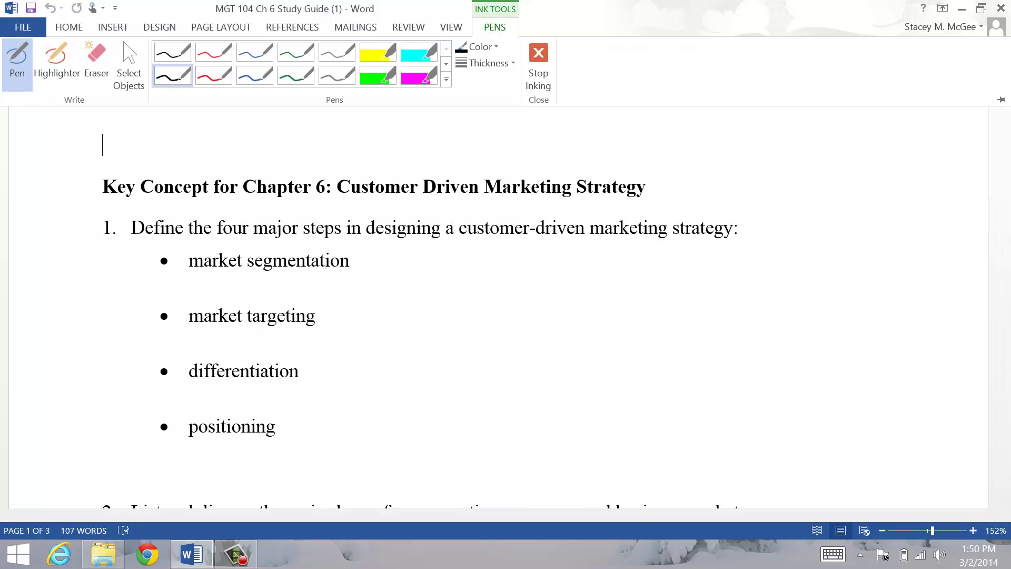
click(172, 53)
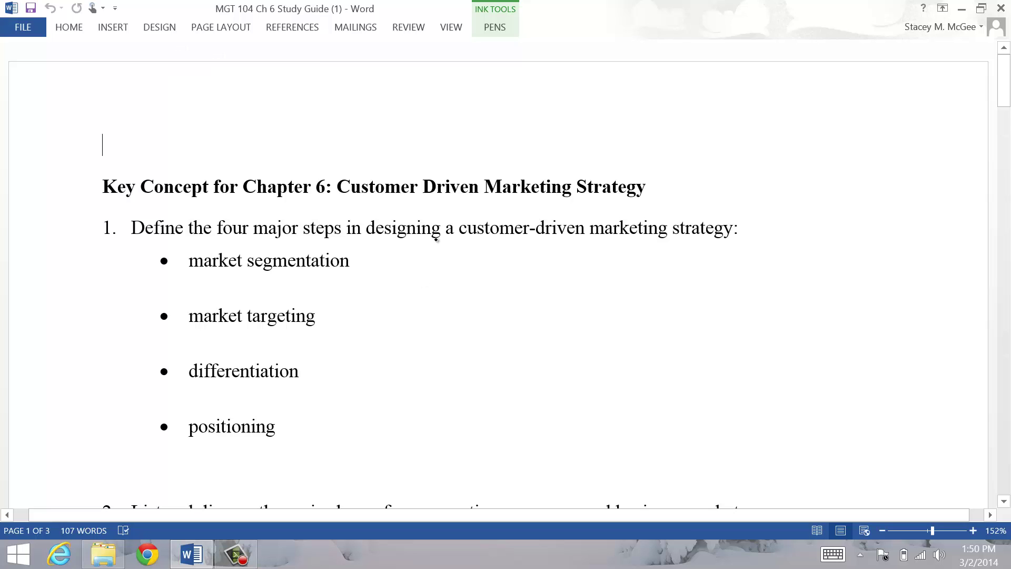
Step: Handwrite 'divide market into segments' to the right of market segmentation
mouse_move(387, 255)
mouse_down()
mouse_move(373, 270)
mouse_move(396, 272)
mouse_move(417, 258)
mouse_move(420, 272)
mouse_up()
click(396, 258)
click(421, 257)
drag(435, 262, 438, 249)
mouse_move(441, 264)
mouse_down()
mouse_move(502, 274)
mouse_move(540, 259)
mouse_move(529, 276)
mouse_up()
drag(548, 256, 564, 267)
mouse_move(573, 250)
mouse_down()
mouse_move(574, 271)
mouse_move(579, 252)
mouse_move(603, 270)
mouse_up()
drag(607, 262, 634, 269)
mouse_move(623, 257)
mouse_down()
mouse_move(678, 264)
mouse_move(822, 251)
mouse_move(795, 261)
mouse_up()
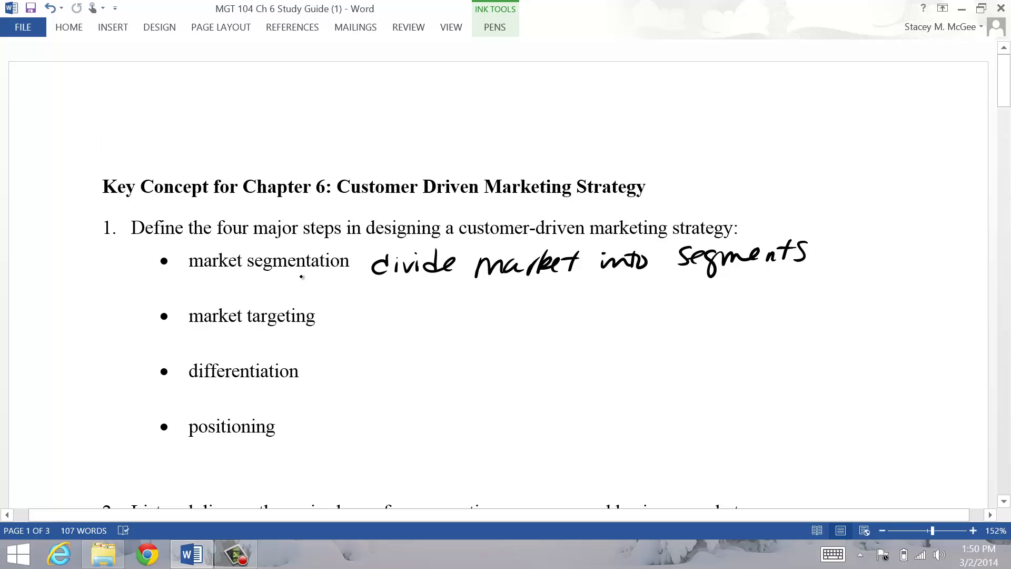
Step: Add a second ink line reading 'behave / act diff' beneath it
mouse_move(267, 278)
mouse_down()
mouse_move(269, 295)
mouse_move(289, 275)
mouse_move(364, 301)
mouse_move(436, 279)
mouse_up()
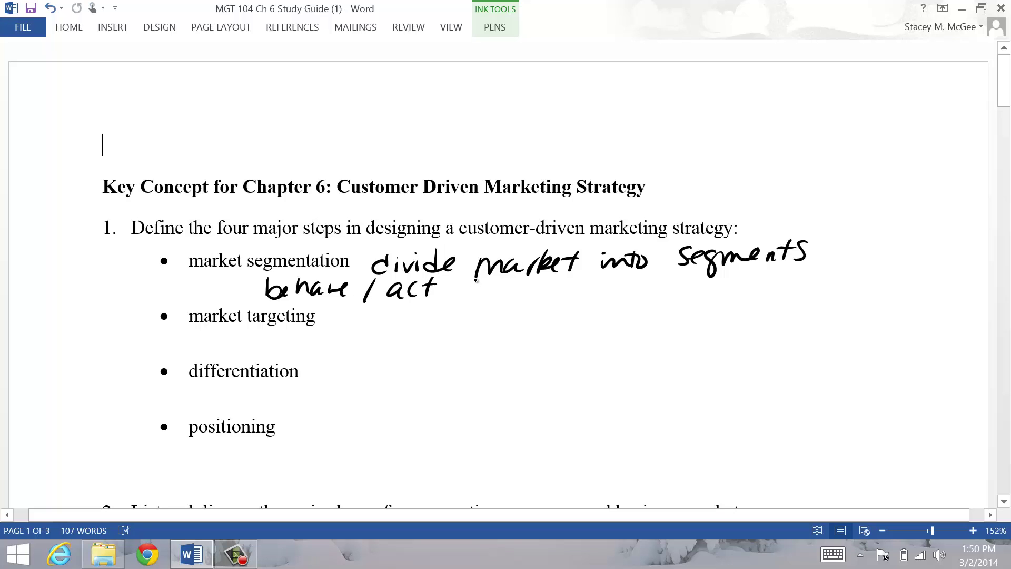
drag(474, 288, 485, 298)
mouse_move(498, 277)
mouse_down()
mouse_move(490, 313)
mouse_move(504, 314)
mouse_up()
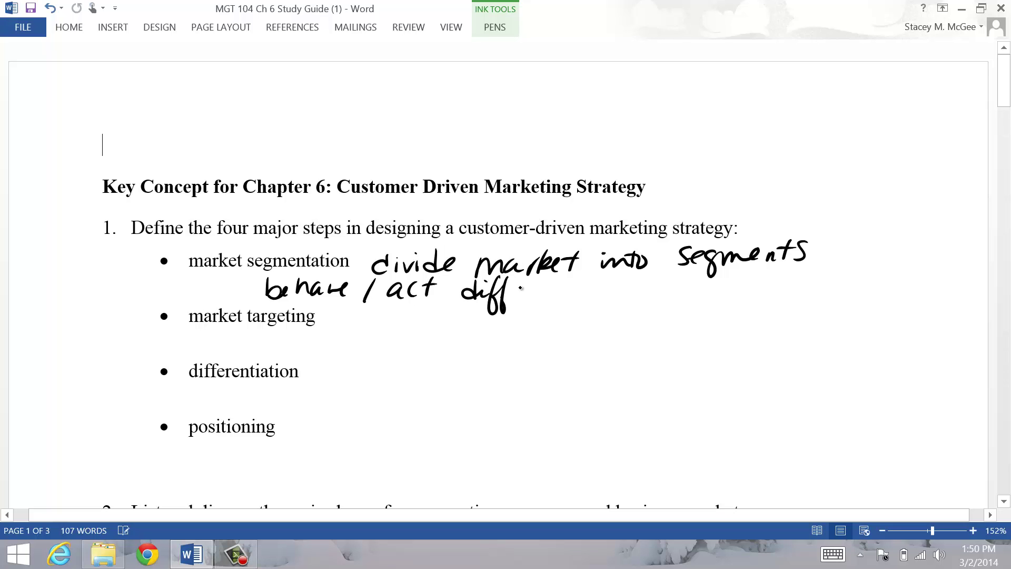
Step: Underline targeting and write 'which … do we enter' under market targeting
click(1004, 500)
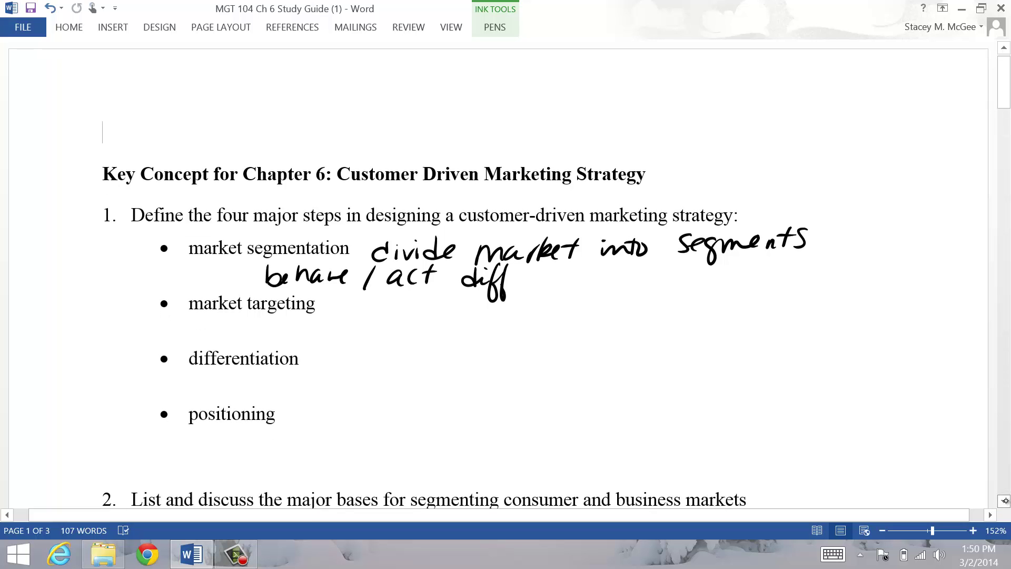
click(1004, 501)
click(1004, 500)
click(1004, 501)
click(1005, 501)
click(1004, 501)
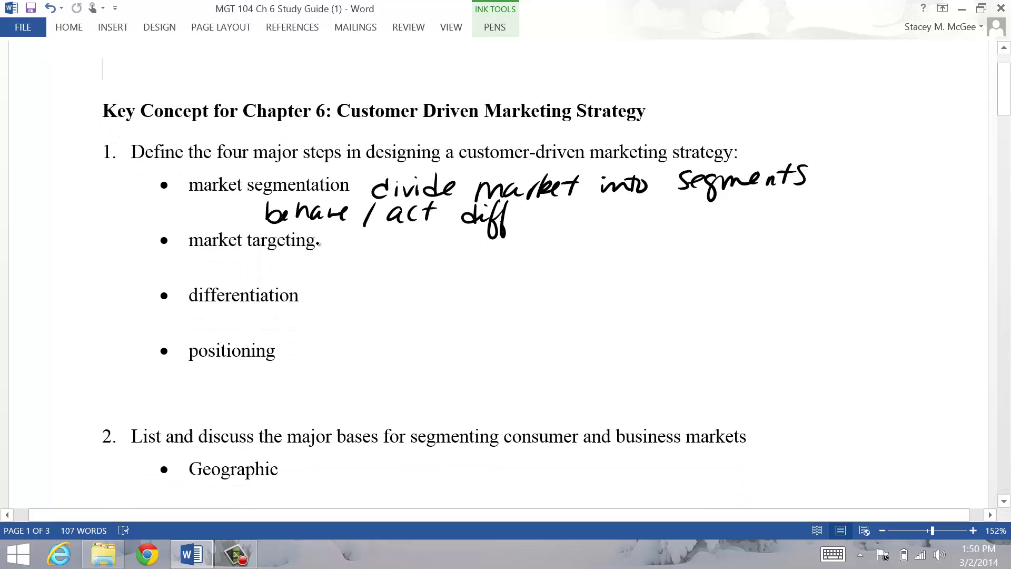
drag(246, 255, 296, 256)
mouse_move(266, 266)
mouse_down()
mouse_move(356, 267)
mouse_move(405, 254)
mouse_move(456, 268)
mouse_move(500, 257)
mouse_move(519, 264)
mouse_up()
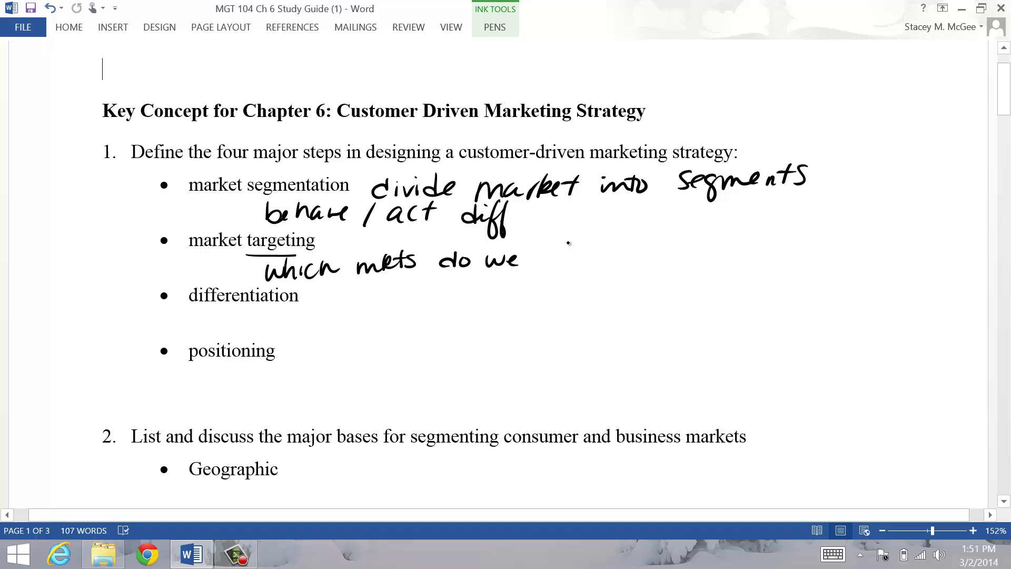
mouse_move(540, 262)
mouse_down()
mouse_move(591, 264)
mouse_move(601, 252)
mouse_up()
drag(605, 266, 623, 252)
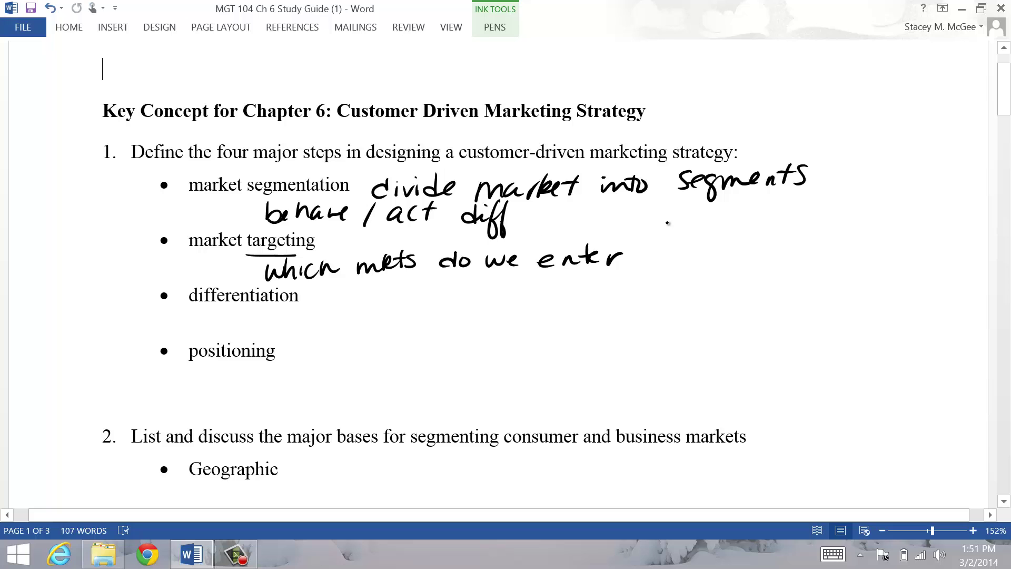
Step: Write 'what do we do differently' under differentiation
mouse_move(244, 314)
mouse_down()
mouse_move(261, 309)
mouse_move(265, 329)
mouse_move(348, 307)
mouse_move(359, 318)
mouse_move(397, 310)
mouse_move(446, 319)
mouse_up()
mouse_move(456, 310)
mouse_down()
mouse_move(524, 332)
mouse_move(545, 305)
mouse_move(561, 319)
mouse_up()
mouse_move(565, 306)
mouse_down()
mouse_move(567, 319)
mouse_move(581, 318)
mouse_up()
mouse_move(586, 294)
mouse_down()
mouse_move(588, 320)
mouse_move(595, 303)
mouse_up()
drag(602, 306, 619, 316)
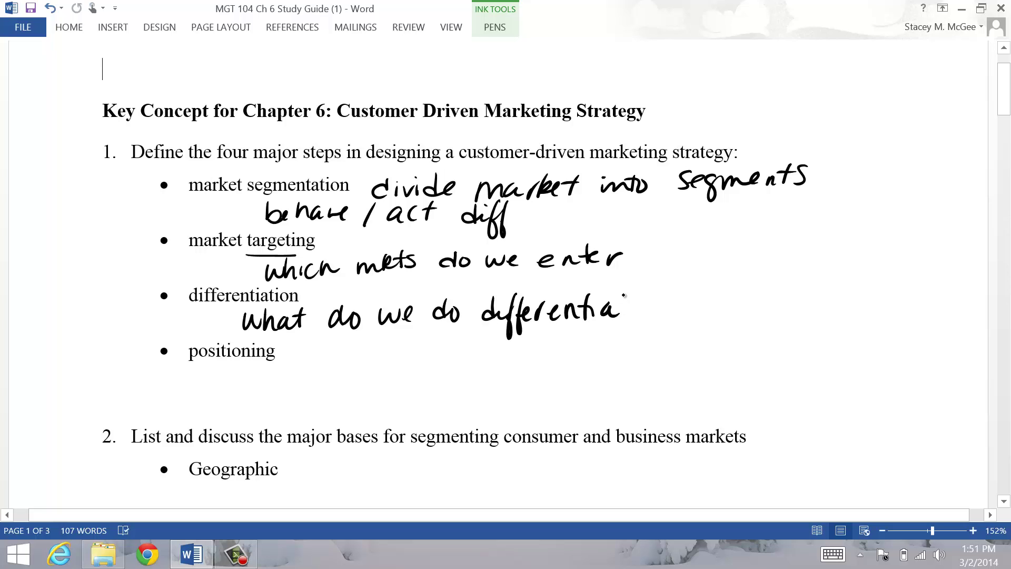
mouse_move(589, 297)
mouse_down()
mouse_move(612, 316)
mouse_move(600, 337)
mouse_up()
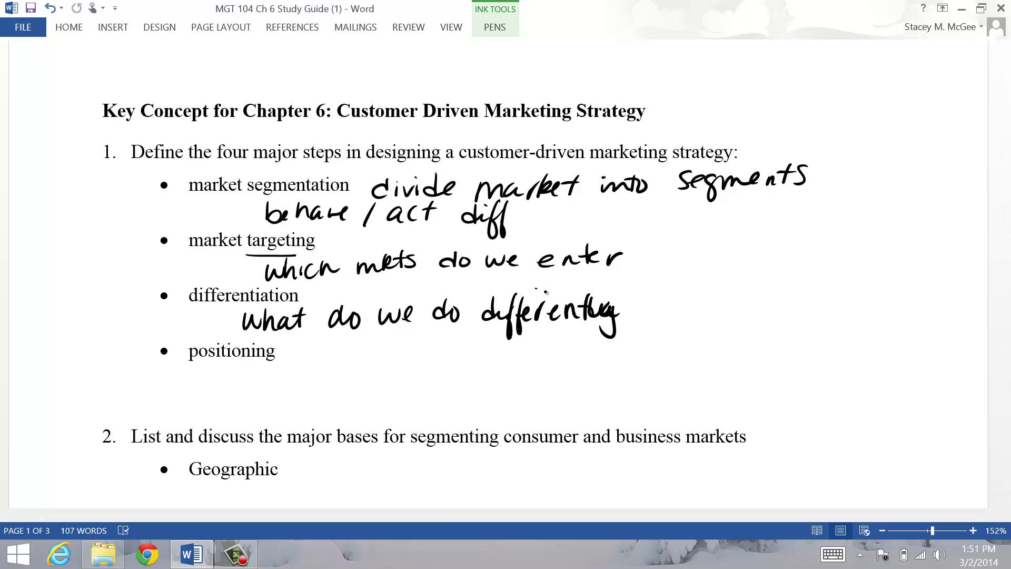
Step: Write 'in customer's mind' below positioning
drag(238, 365, 257, 385)
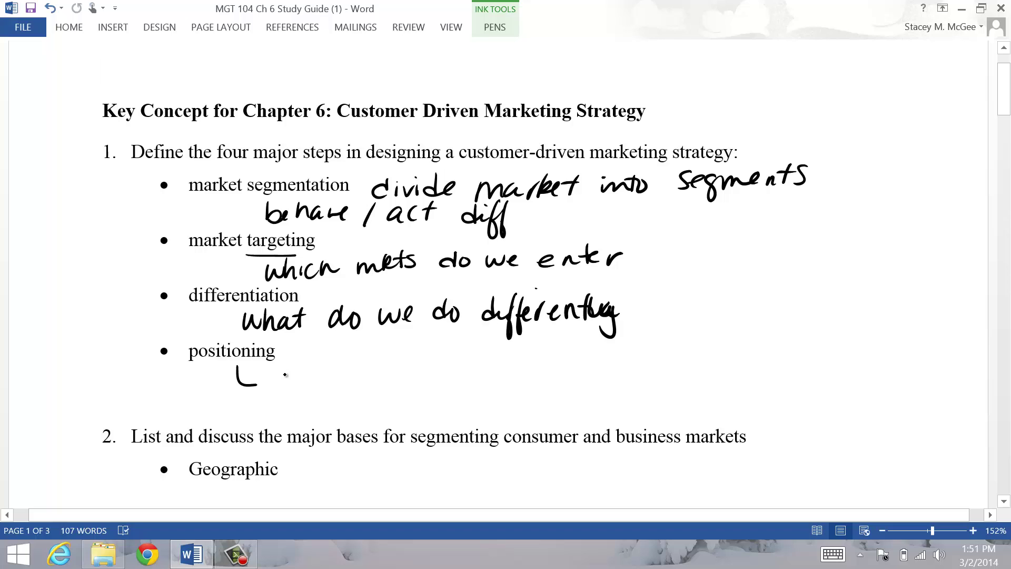
mouse_move(278, 377)
mouse_down()
mouse_move(280, 388)
mouse_move(359, 385)
mouse_move(379, 370)
mouse_move(394, 384)
mouse_move(454, 385)
mouse_move(459, 371)
mouse_move(469, 384)
mouse_move(557, 385)
mouse_up()
mouse_move(574, 359)
mouse_down()
mouse_move(576, 385)
mouse_move(562, 385)
mouse_up()
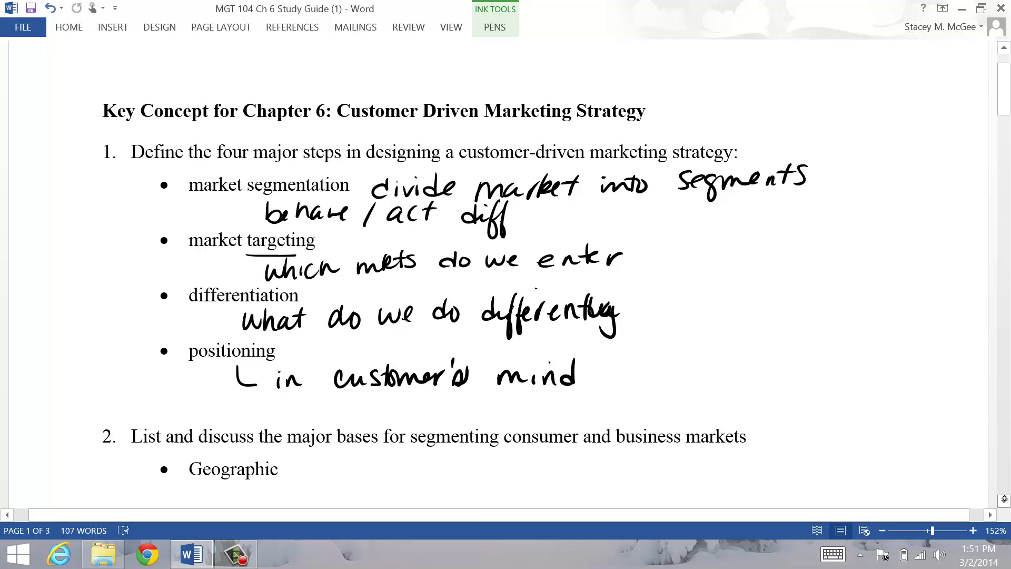
click(1005, 500)
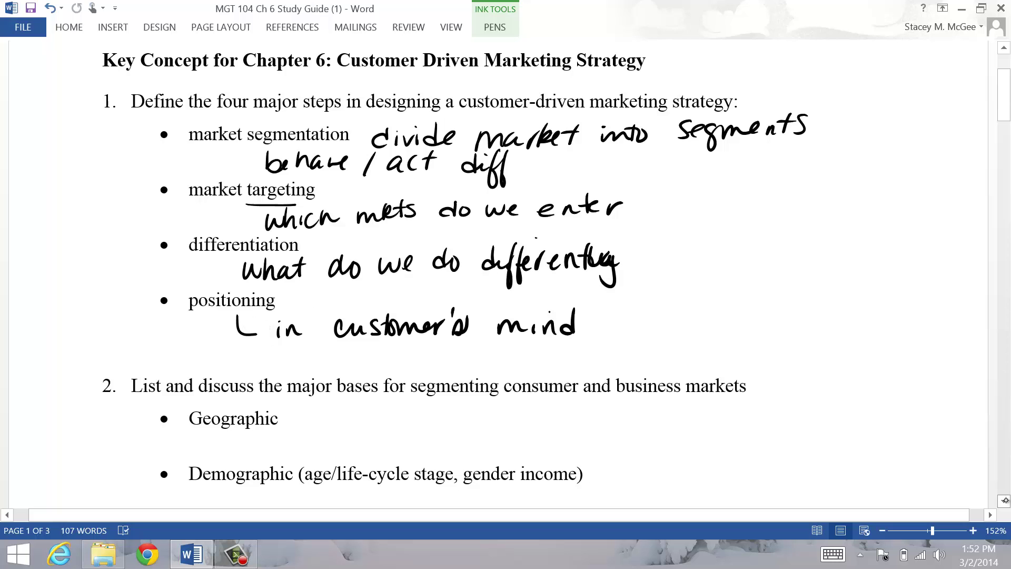
Step: Scroll down to question 2 and write 'climate' beside Geographic
click(1004, 501)
click(1004, 501)
click(1004, 501)
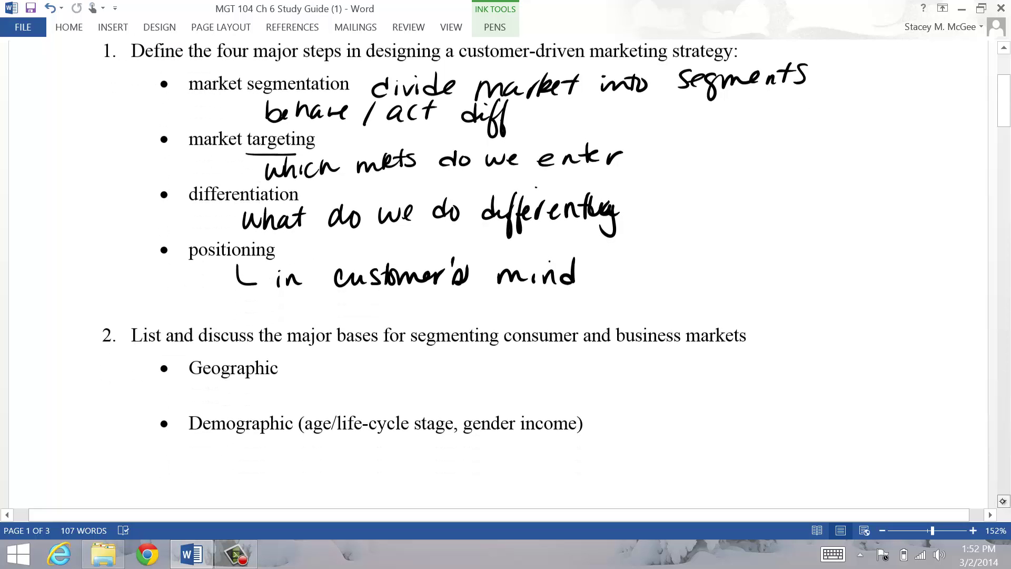
click(1003, 500)
click(1002, 500)
click(1003, 501)
click(1002, 501)
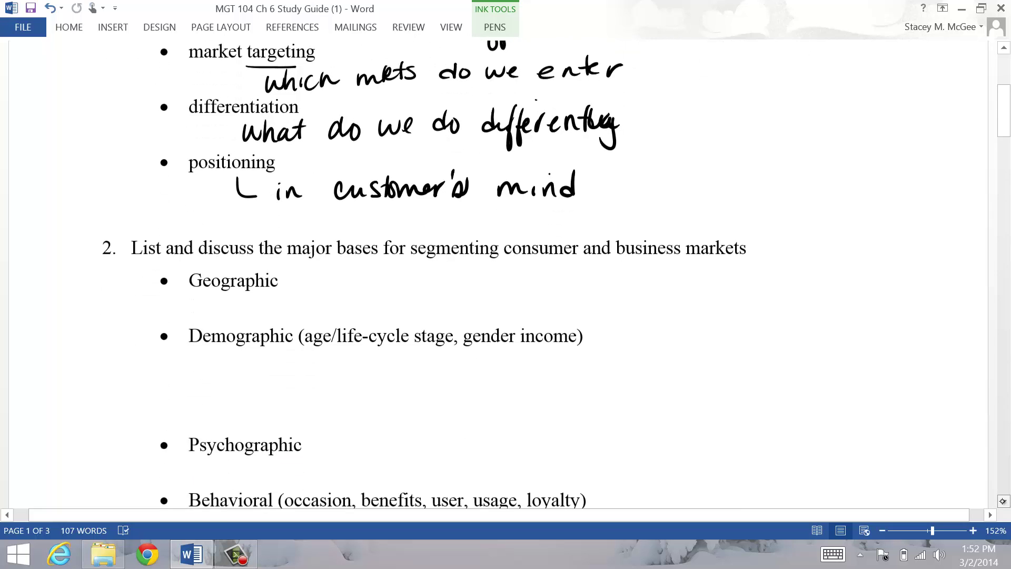
click(1002, 501)
click(1002, 500)
click(1002, 501)
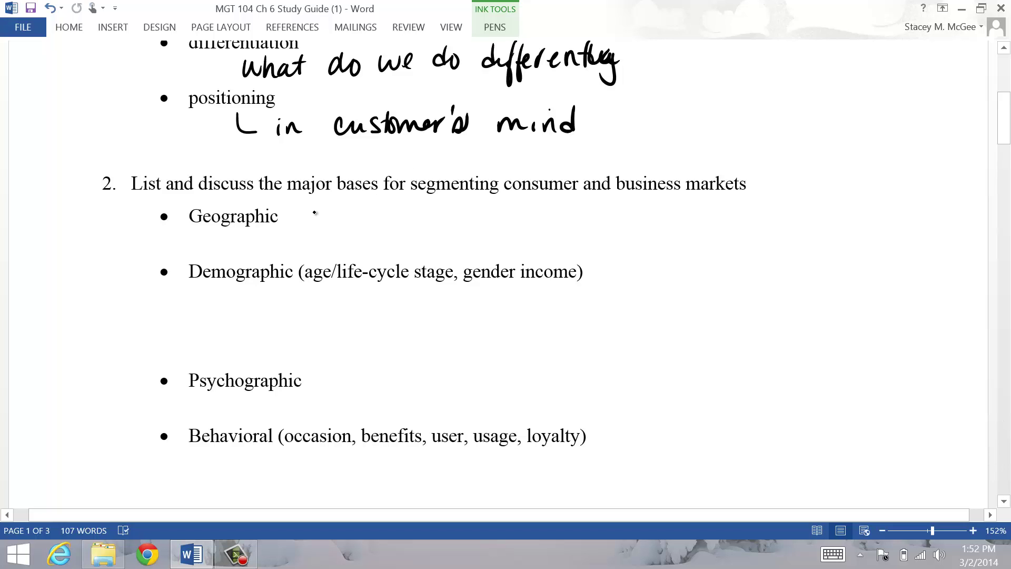
mouse_move(312, 206)
mouse_down()
mouse_move(313, 217)
mouse_move(333, 216)
mouse_move(404, 203)
mouse_move(390, 200)
mouse_up()
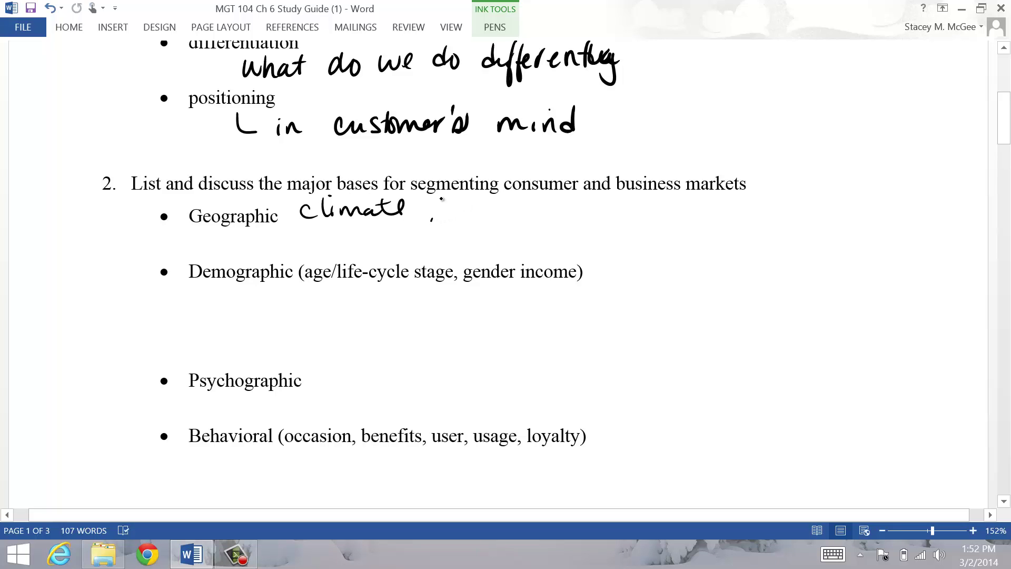
Step: Continue the Geographic note with ', local interest'
drag(432, 218, 430, 227)
mouse_move(440, 202)
mouse_down()
mouse_move(439, 216)
mouse_move(455, 207)
mouse_move(490, 214)
mouse_up()
drag(495, 192, 501, 212)
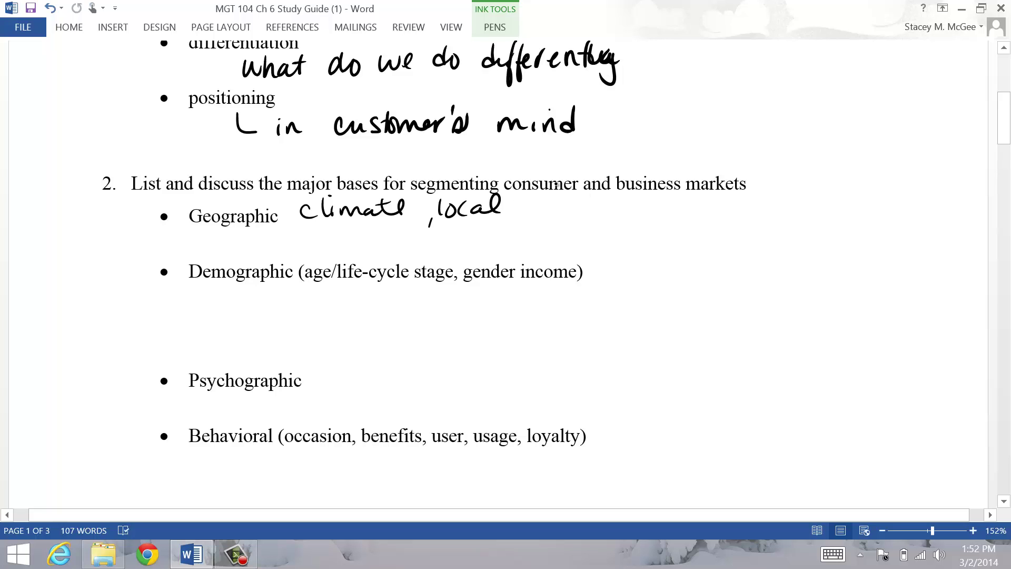
mouse_move(525, 205)
mouse_down()
mouse_move(559, 212)
mouse_move(582, 202)
mouse_up()
drag(588, 206, 617, 212)
drag(610, 200, 626, 197)
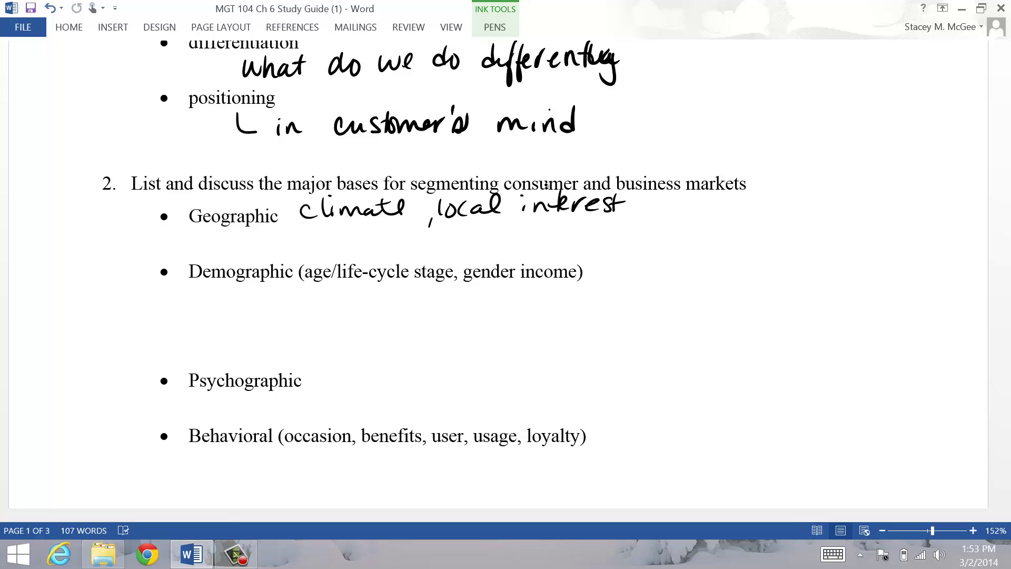
Step: Underline age in the Demographic bullet and note 'avoid stereotypes' and 'cruise' beneath it
drag(311, 283, 383, 283)
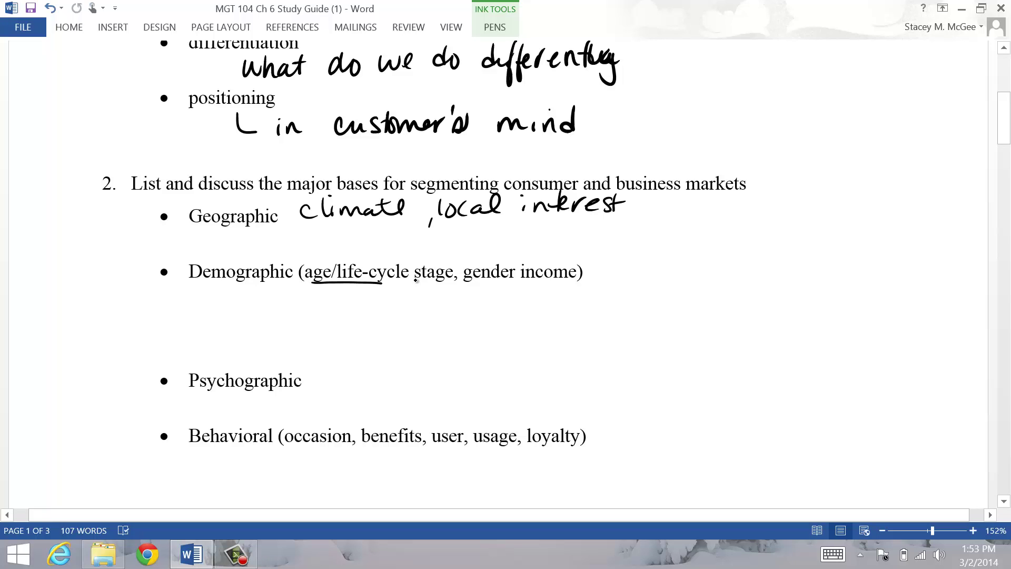
drag(166, 296, 348, 290)
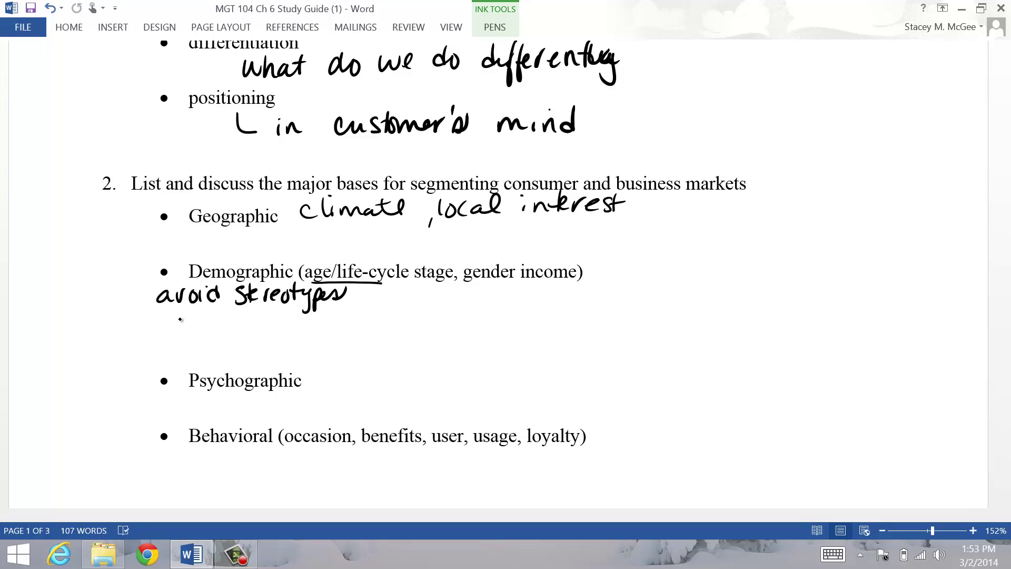
mouse_move(181, 319)
mouse_down()
mouse_move(182, 331)
mouse_move(220, 333)
mouse_up()
mouse_move(237, 316)
mouse_down()
mouse_move(223, 333)
mouse_move(251, 330)
mouse_up()
click(221, 311)
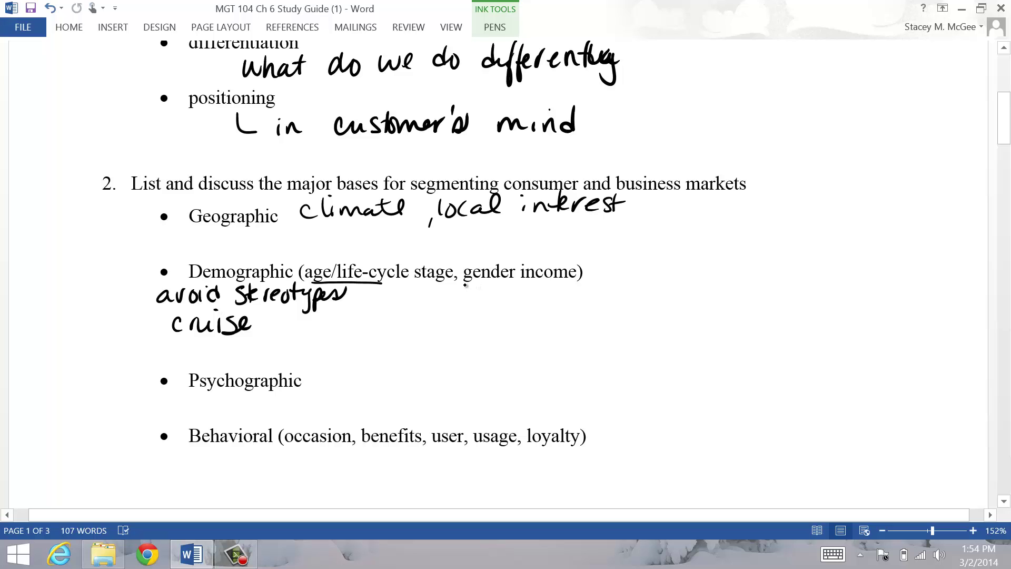
Step: Underline gender and add the 'toiletries' and 'Harley' examples
drag(458, 284, 505, 283)
mouse_move(417, 290)
mouse_down()
mouse_move(419, 309)
mouse_move(424, 296)
mouse_up()
mouse_move(422, 294)
mouse_down()
mouse_move(434, 308)
mouse_move(462, 287)
mouse_move(480, 300)
mouse_move(499, 293)
mouse_move(496, 308)
mouse_up()
click(451, 305)
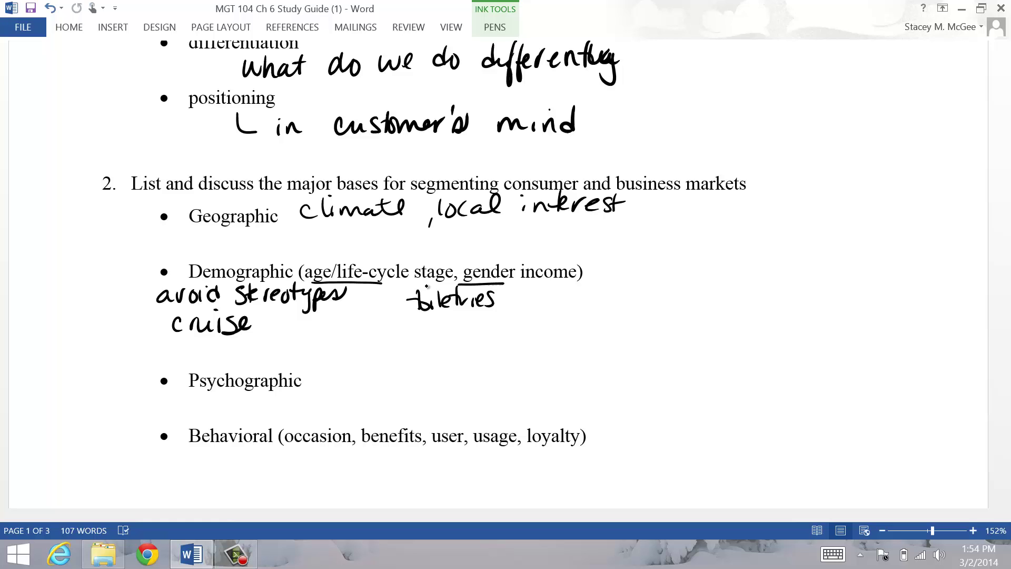
mouse_move(384, 328)
mouse_down()
mouse_move(390, 347)
mouse_move(448, 349)
mouse_up()
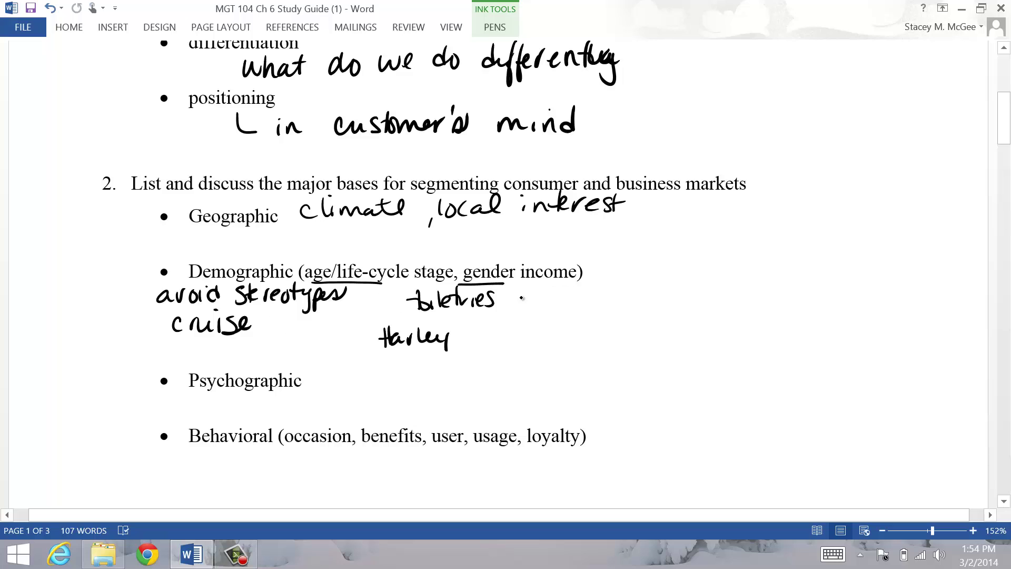
Step: Underline income and write 'hotels' and 'dollar store' to its right
drag(522, 284, 585, 282)
drag(608, 262, 628, 283)
mouse_move(636, 262)
mouse_down()
mouse_move(652, 274)
mouse_move(667, 266)
mouse_move(658, 283)
mouse_up()
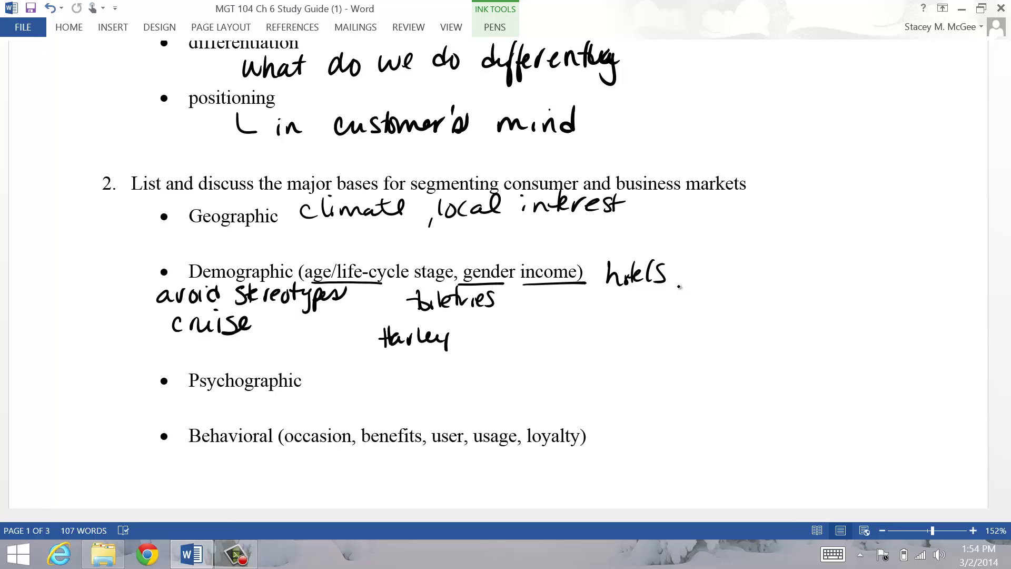
mouse_move(594, 299)
mouse_down()
mouse_move(595, 322)
mouse_move(638, 322)
mouse_move(646, 308)
mouse_move(657, 326)
mouse_move(676, 327)
mouse_up()
drag(668, 314, 685, 313)
drag(686, 315, 713, 324)
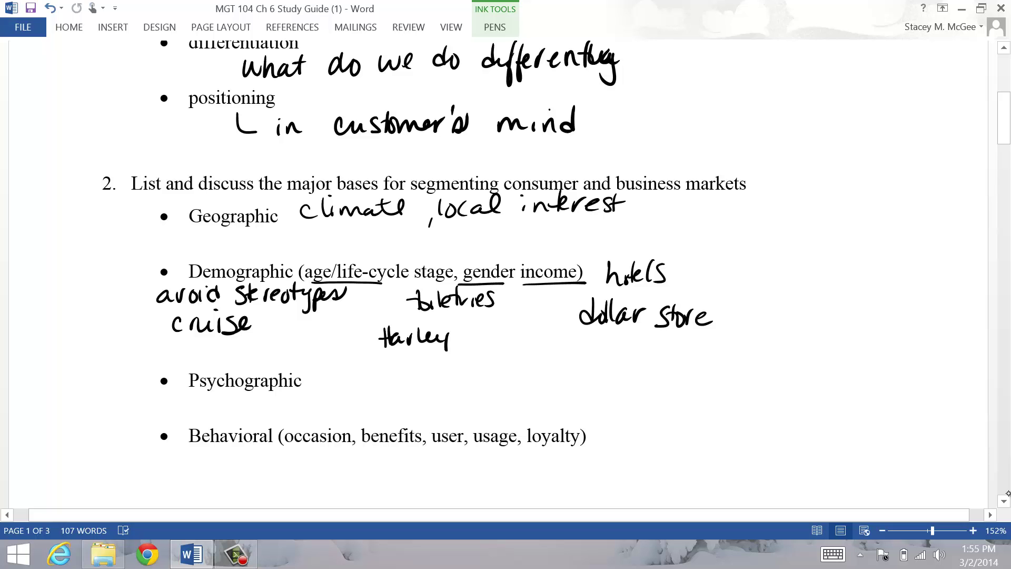
Step: Scroll to the Psychographic bullet and write 'lifestyle' beside it
click(1004, 501)
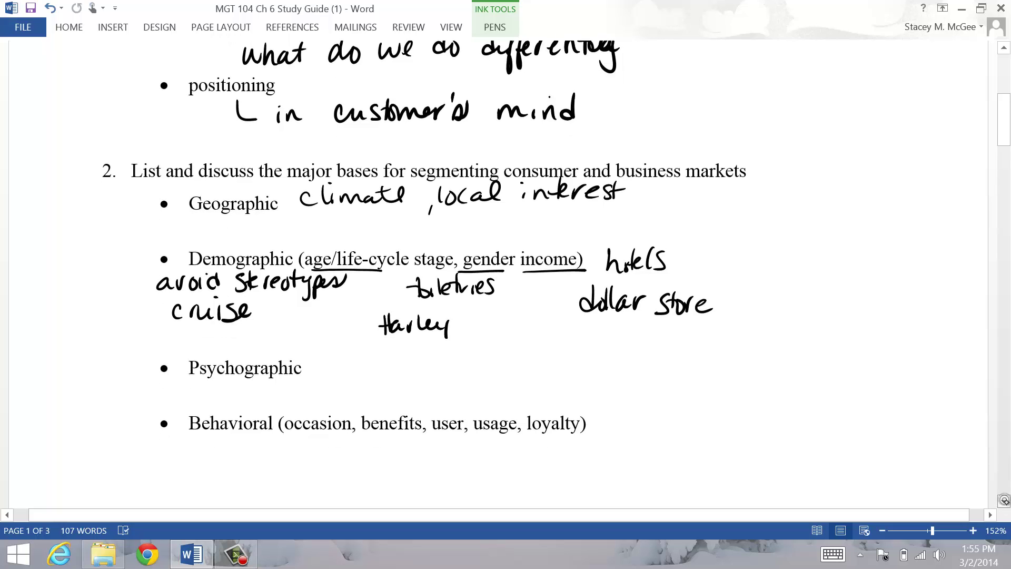
drag(1004, 501, 998, 497)
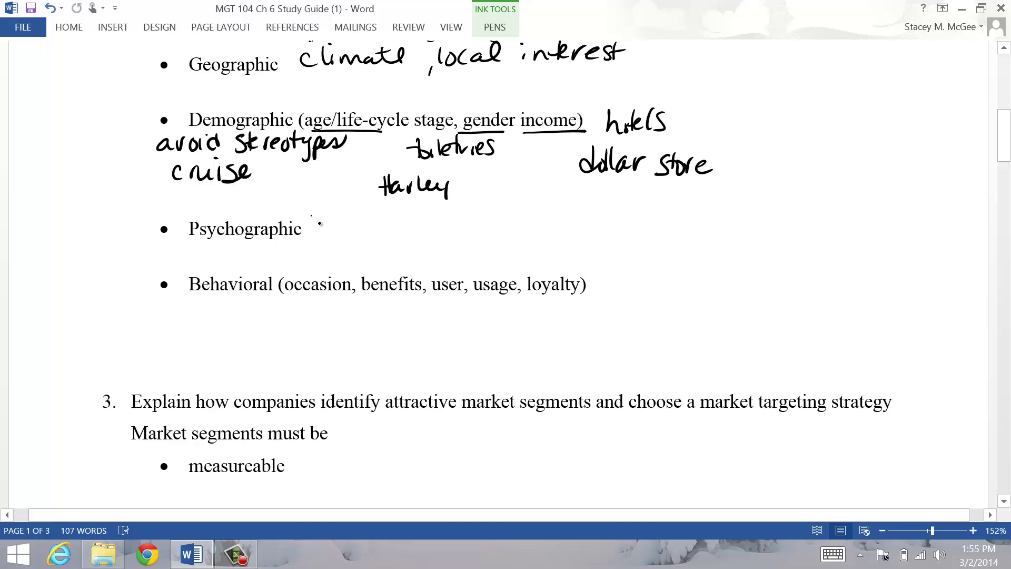
mouse_move(311, 215)
mouse_down()
mouse_move(329, 232)
mouse_move(375, 241)
mouse_move(408, 229)
mouse_up()
click(327, 209)
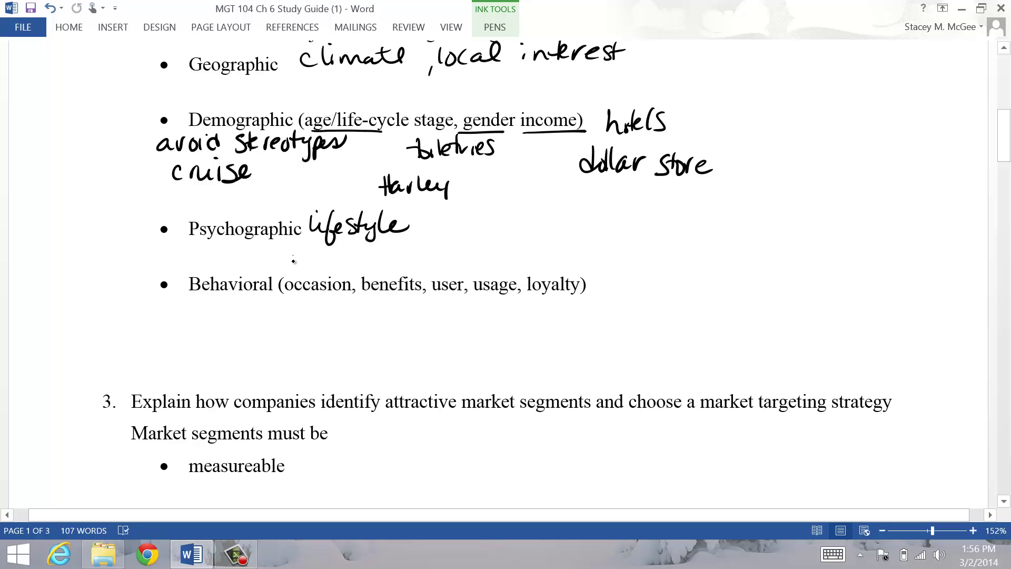
Step: Add the 'personality' and 'social class' notes next to Psychographic
mouse_move(293, 249)
mouse_down()
mouse_move(307, 259)
mouse_move(424, 247)
mouse_move(440, 258)
mouse_move(418, 242)
mouse_up()
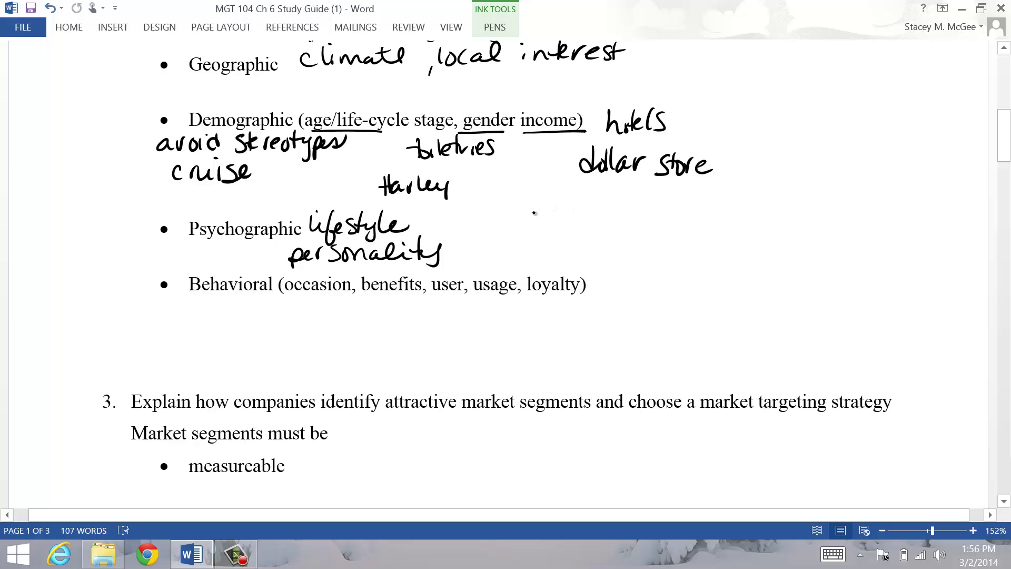
mouse_move(534, 212)
mouse_down()
mouse_move(519, 228)
mouse_move(601, 212)
mouse_up()
drag(528, 257, 613, 240)
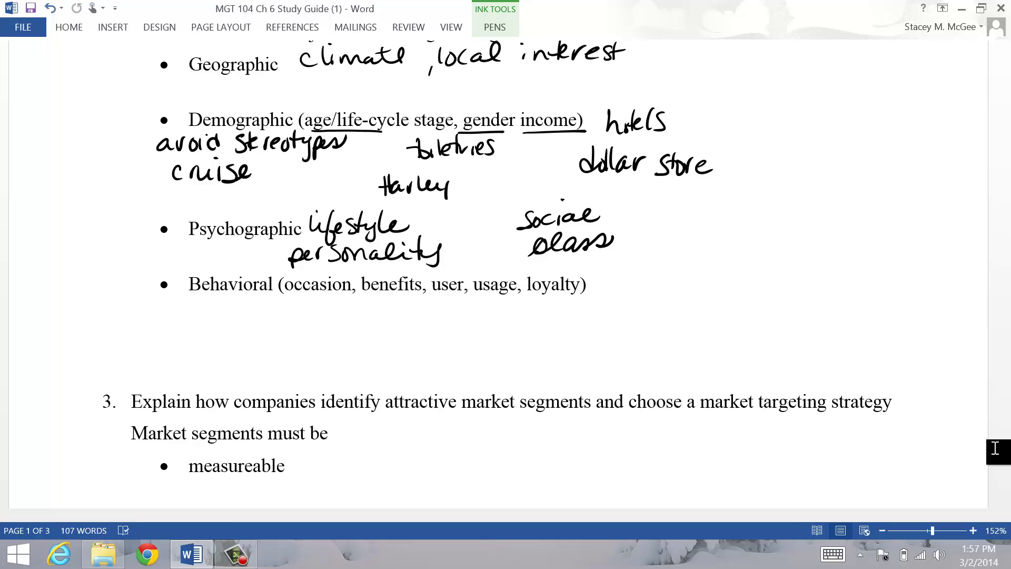
Step: Underline occasion and write 'OJ - morning' with a second note below the Behavioral line
drag(285, 296, 341, 293)
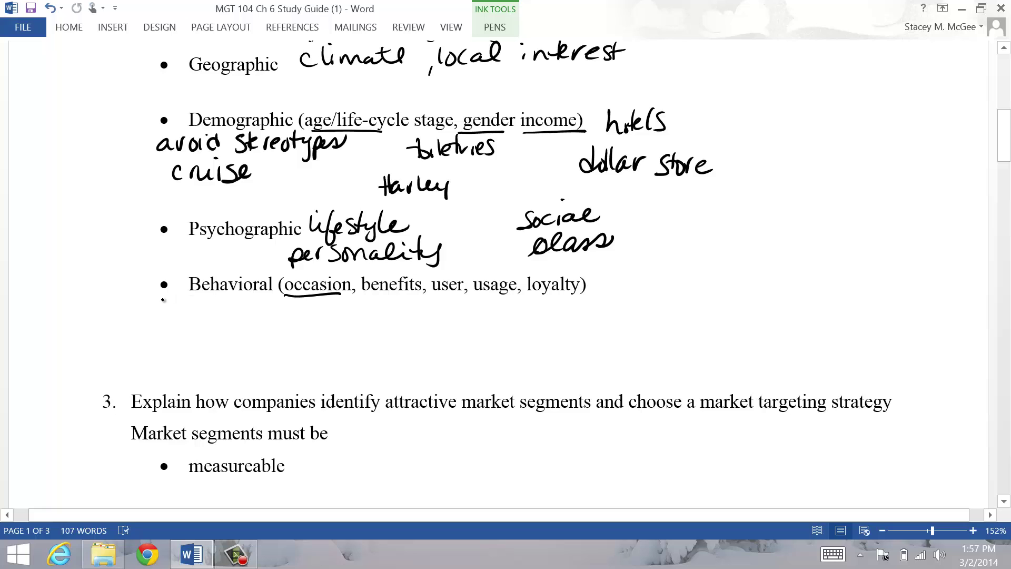
mouse_move(160, 303)
mouse_down()
mouse_move(163, 315)
mouse_move(186, 311)
mouse_up()
mouse_move(196, 308)
mouse_down()
mouse_move(197, 316)
mouse_move(240, 307)
mouse_move(246, 315)
mouse_up()
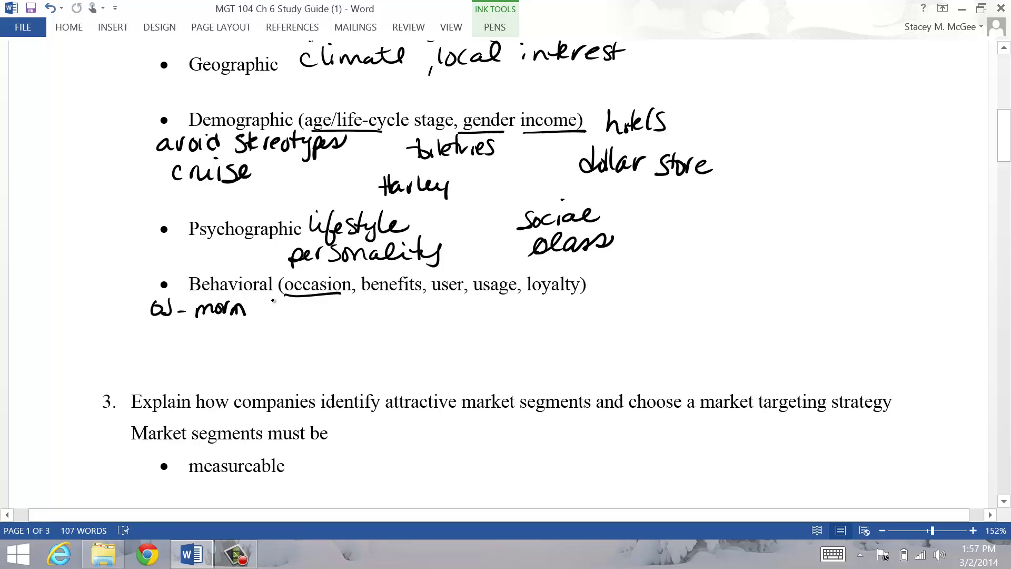
drag(251, 307, 252, 315)
mouse_move(257, 315)
mouse_down()
mouse_move(263, 305)
mouse_move(275, 322)
mouse_up()
click(267, 298)
mouse_move(149, 334)
mouse_down()
mouse_move(150, 344)
mouse_move(157, 333)
mouse_up()
mouse_move(161, 324)
mouse_down()
mouse_move(171, 343)
mouse_move(171, 332)
mouse_move(181, 342)
mouse_move(196, 325)
mouse_up()
click(180, 340)
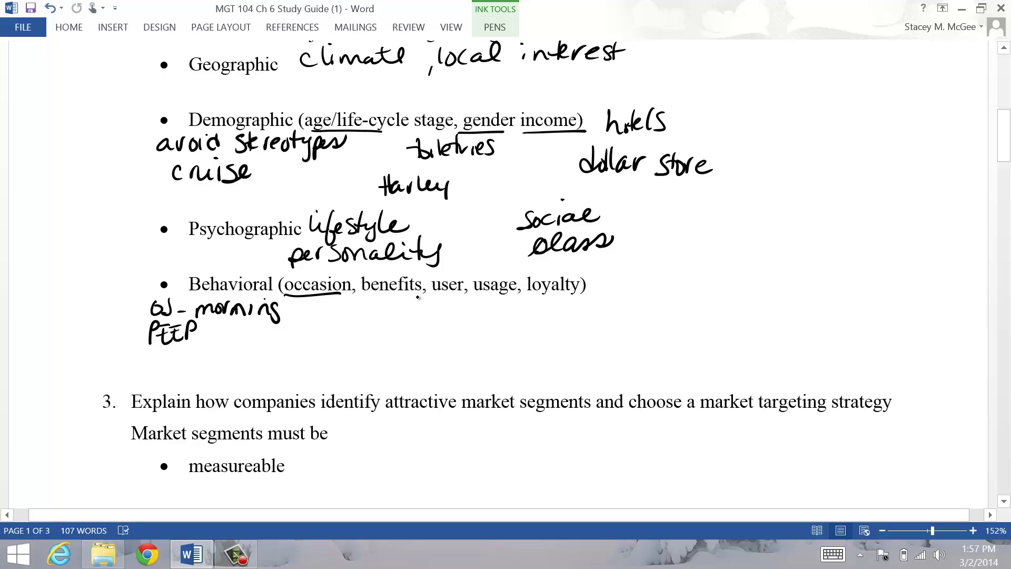
Step: Underline benefits and user, noting 'athletic wear' and '1st time' beneath them
drag(364, 300, 414, 296)
mouse_move(352, 320)
mouse_down()
mouse_move(355, 333)
mouse_move(396, 332)
mouse_up()
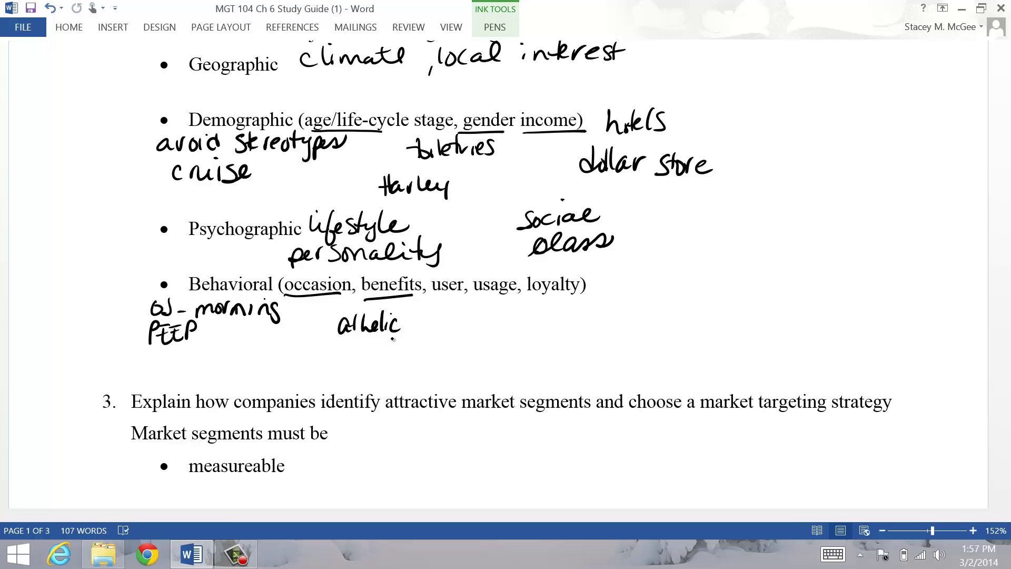
drag(341, 348, 392, 339)
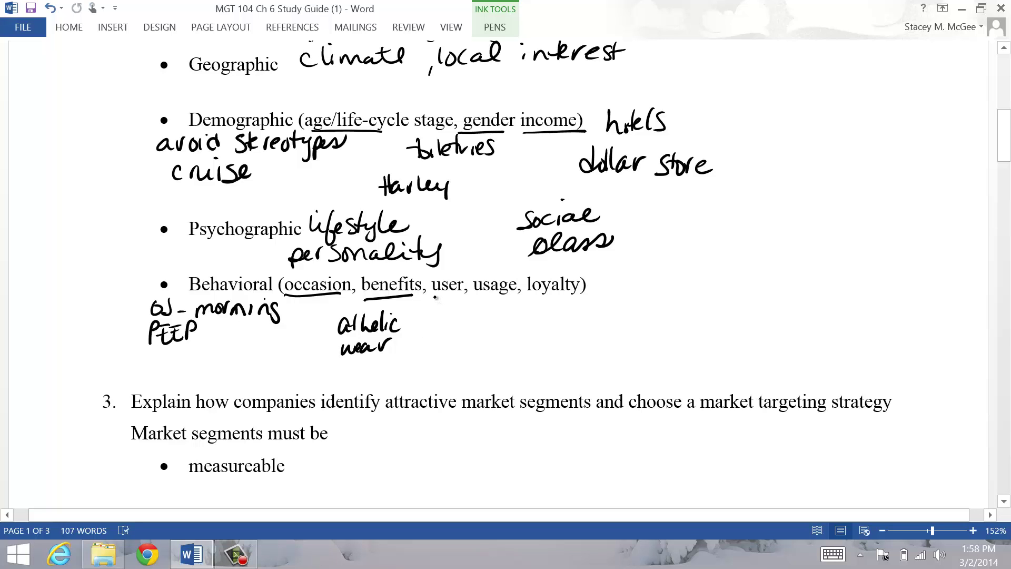
mouse_move(429, 297)
mouse_down()
mouse_move(465, 295)
mouse_move(445, 316)
mouse_move(501, 314)
mouse_up()
mouse_move(435, 337)
mouse_down()
mouse_move(437, 349)
mouse_move(445, 334)
mouse_move(515, 333)
mouse_up()
Step: Add 'potential' and 'regular/non' under user, then underline usage with a connector
mouse_move(456, 354)
mouse_down()
mouse_move(472, 352)
mouse_move(465, 358)
mouse_up()
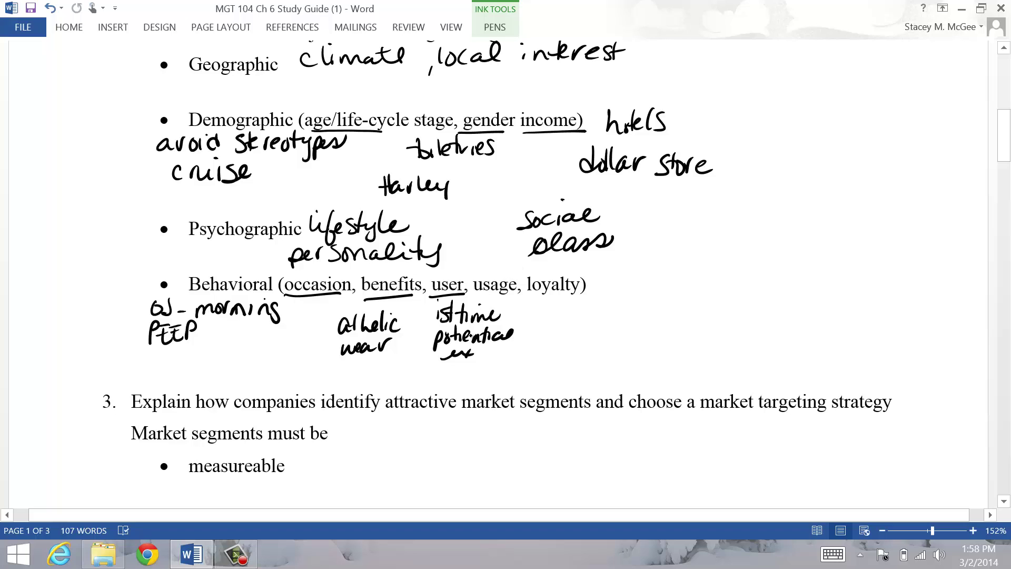
mouse_move(440, 363)
mouse_down()
mouse_move(457, 368)
mouse_move(457, 383)
mouse_move(491, 388)
mouse_move(487, 369)
mouse_move(518, 359)
mouse_up()
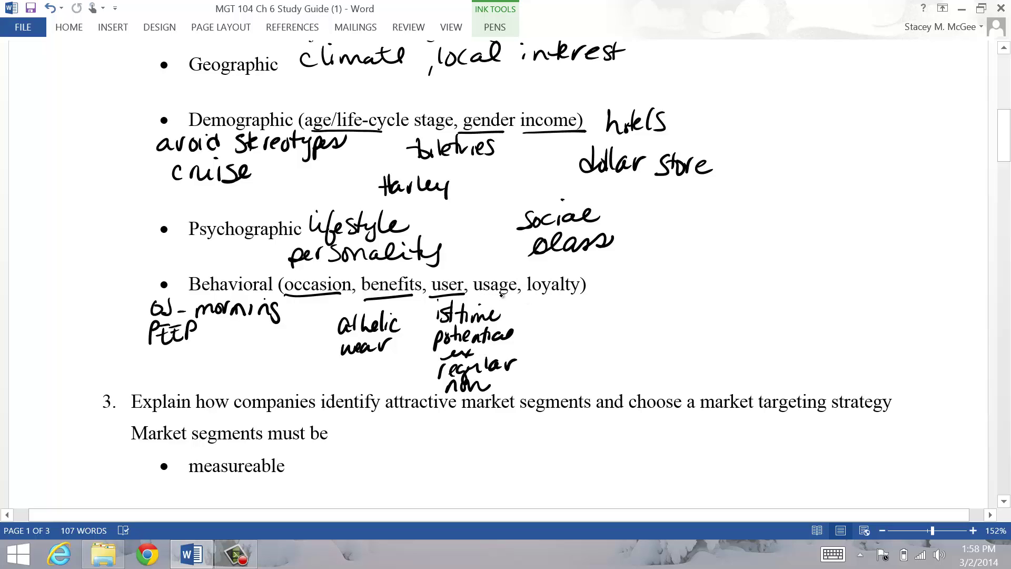
drag(480, 295, 517, 295)
mouse_move(506, 304)
mouse_down()
mouse_move(582, 332)
mouse_move(601, 310)
mouse_up()
Step: Write usage levels light, med, heavy, BK, and underline loyalty with 'Apple' beside it
mouse_move(559, 350)
mouse_down()
mouse_move(601, 331)
mouse_move(562, 374)
mouse_move(612, 360)
mouse_up()
drag(610, 356, 620, 373)
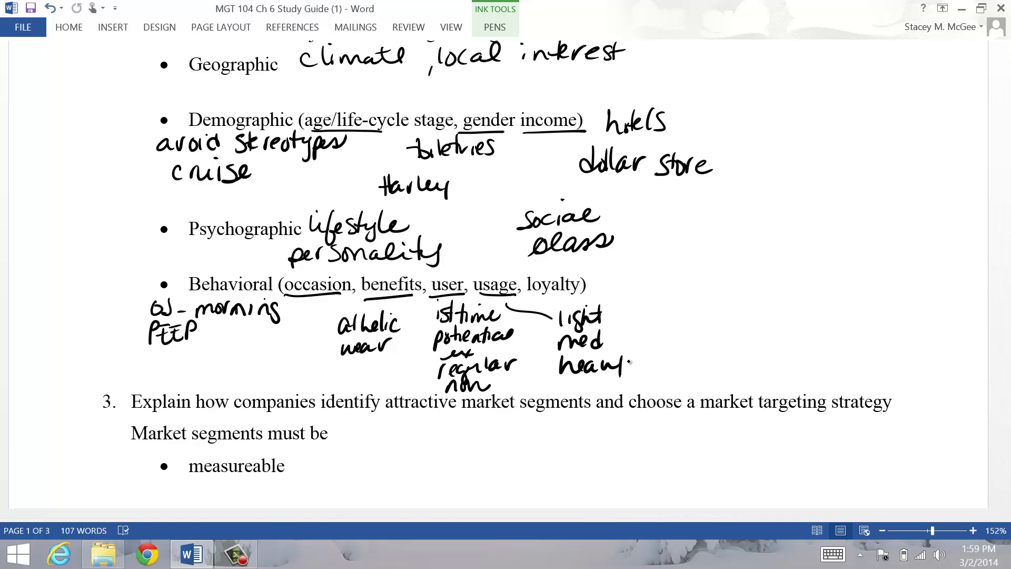
mouse_move(590, 381)
mouse_down()
mouse_move(589, 394)
mouse_move(619, 394)
mouse_up()
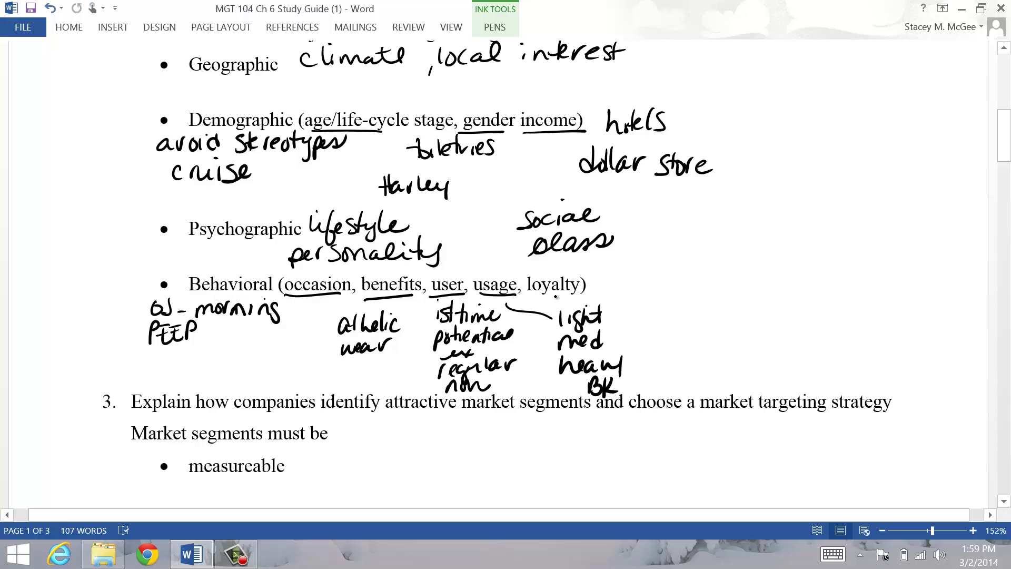
drag(539, 295, 656, 287)
drag(677, 288, 729, 296)
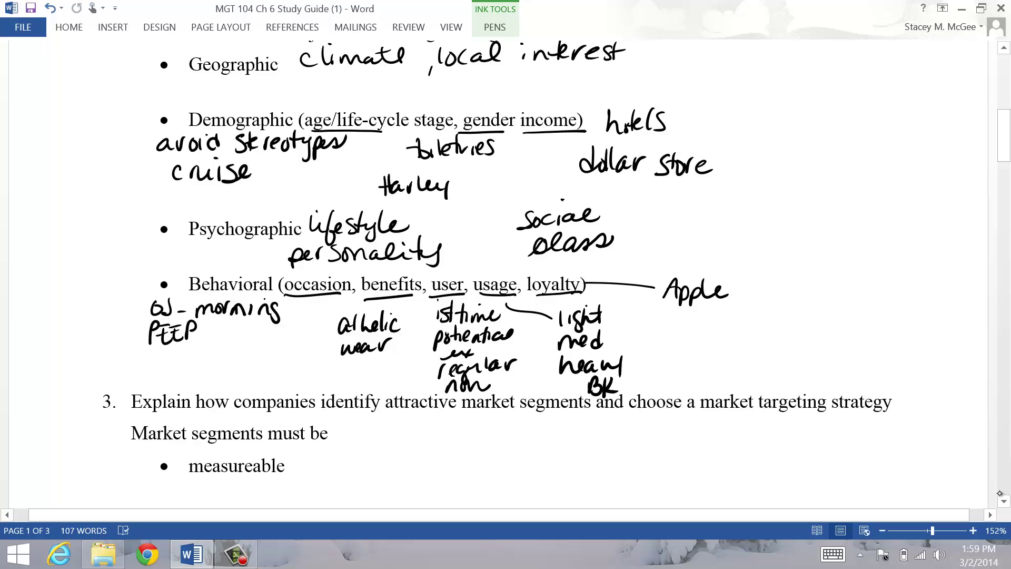
Step: Scroll to question 3 and write 'Left handers' beside measureable
scroll(498, 274, down, 3)
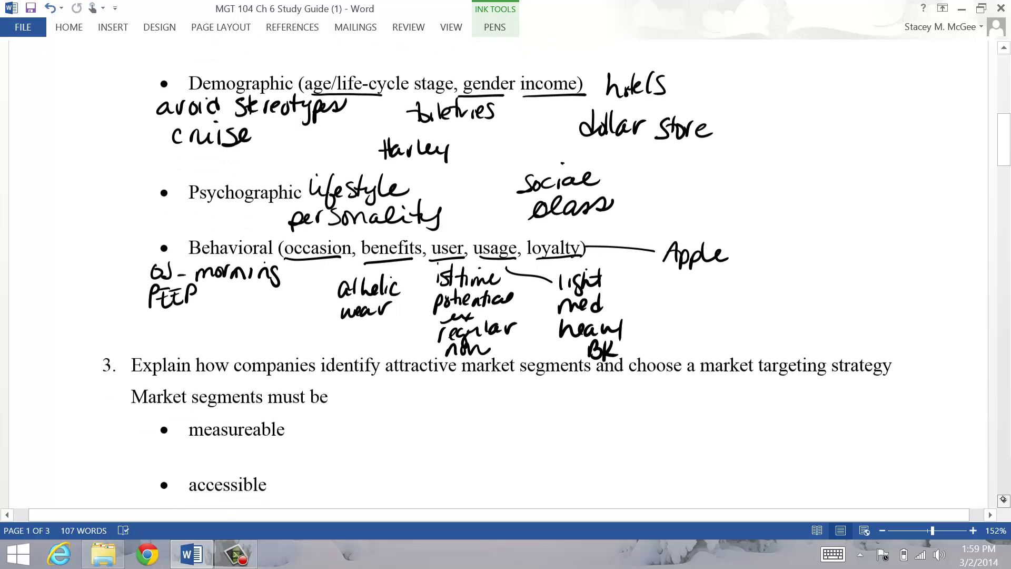
scroll(1003, 498, down, 3)
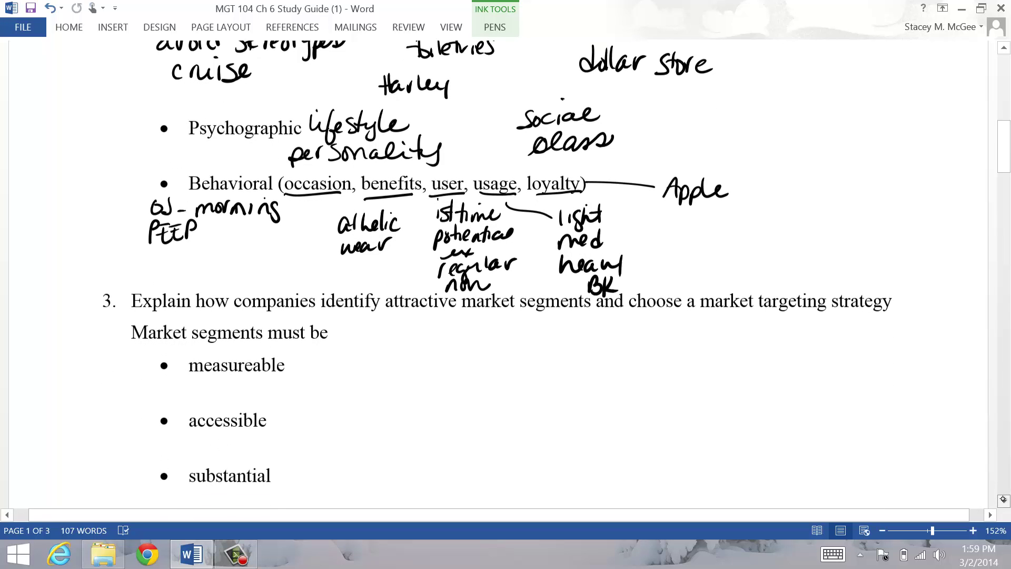
scroll(1002, 504, down, 2)
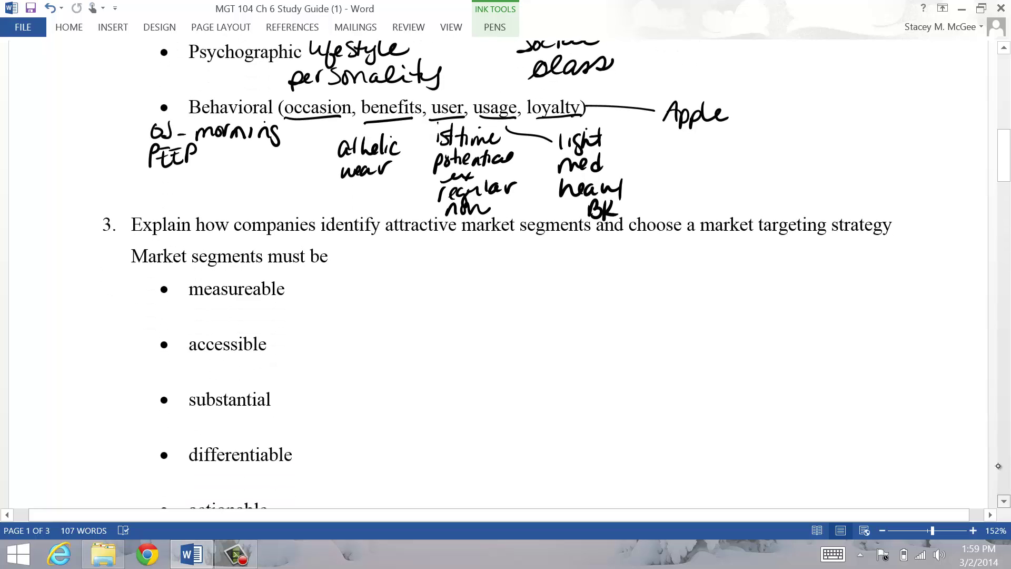
scroll(1003, 499, down, 2)
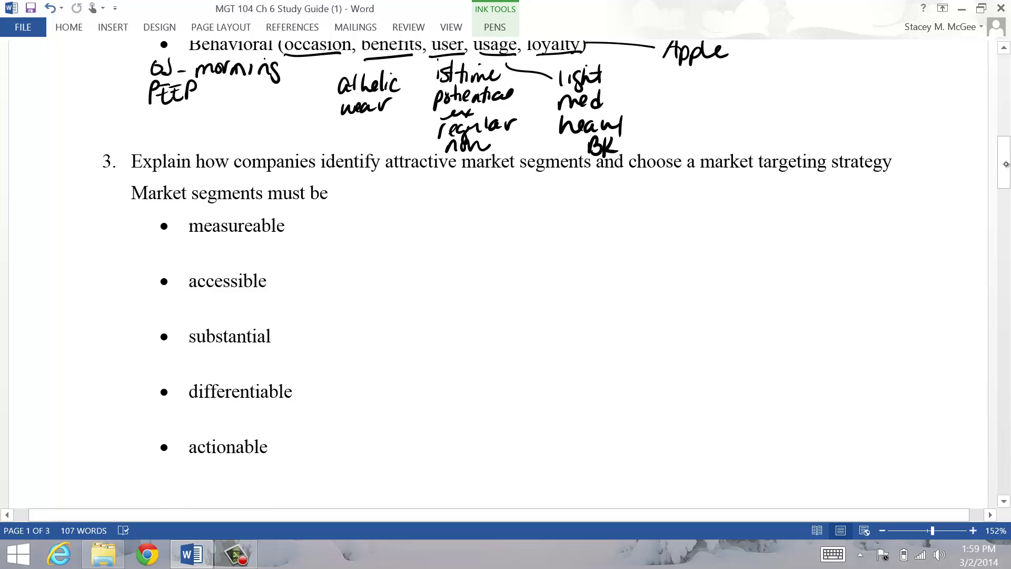
drag(1004, 163, 1004, 118)
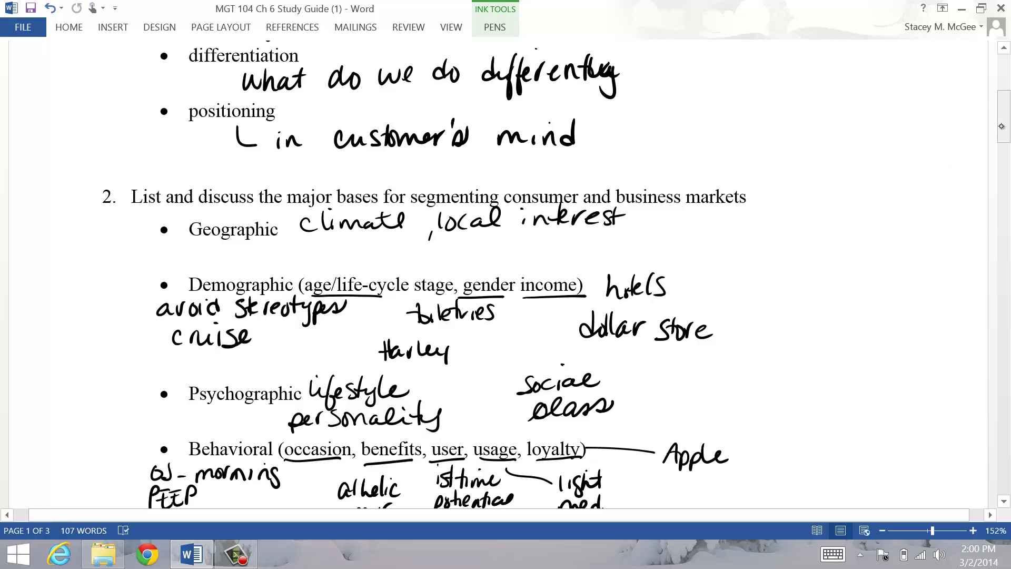
drag(1007, 135, 1002, 163)
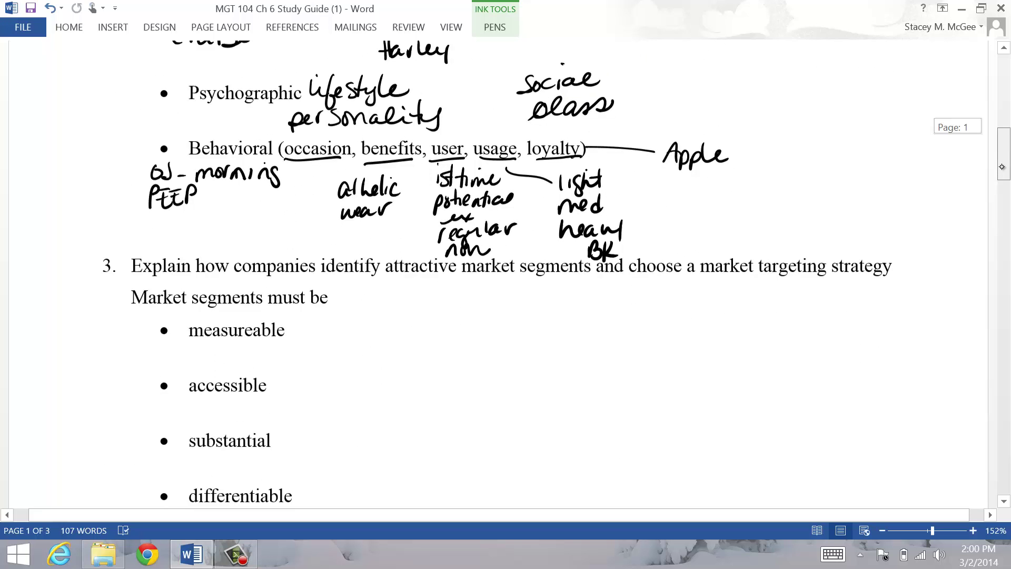
scroll(1001, 167, down, 3)
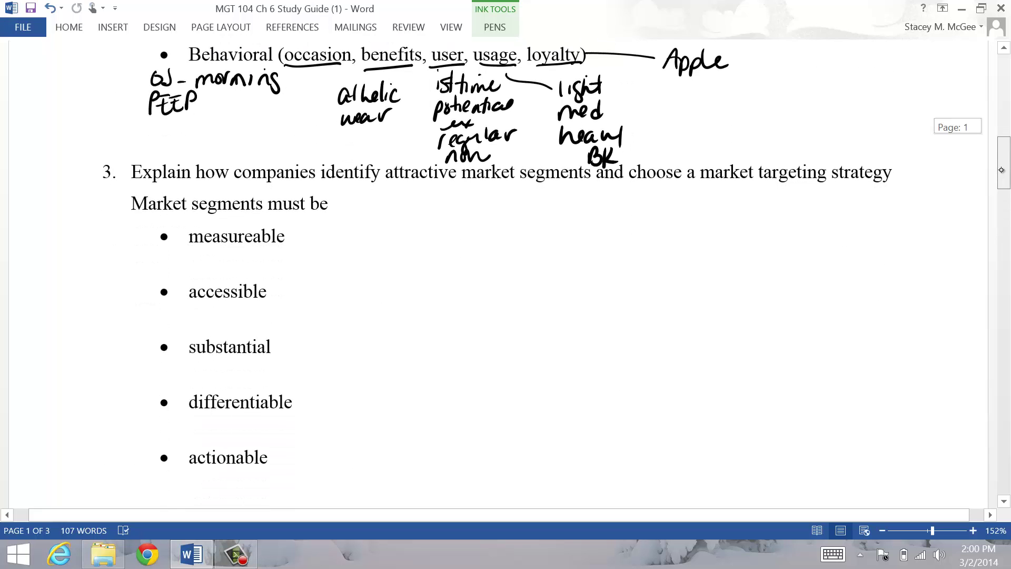
drag(1002, 169, 1000, 182)
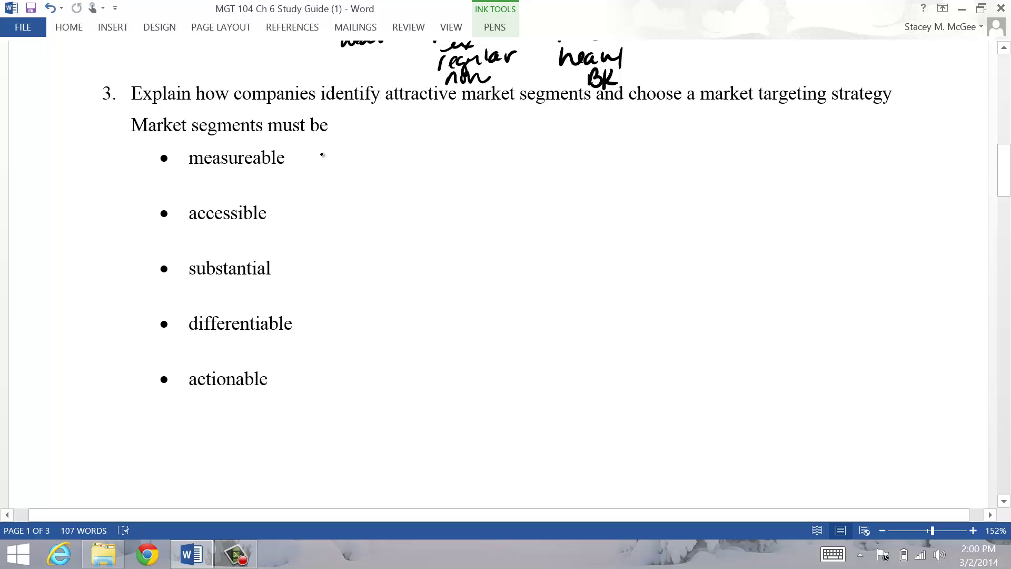
mouse_move(305, 147)
mouse_down()
mouse_move(330, 185)
mouse_move(351, 153)
mouse_move(370, 165)
mouse_move(446, 159)
mouse_up()
mouse_move(448, 160)
mouse_down()
mouse_move(454, 149)
mouse_move(456, 159)
mouse_up()
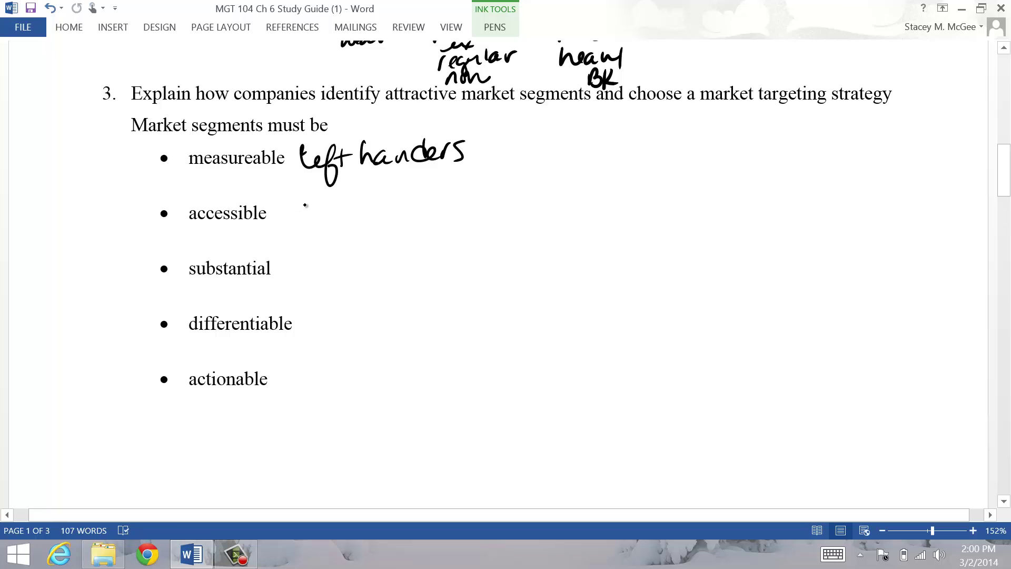
Step: Write '-Shop in Same place / see same media' beside accessible
drag(279, 214, 330, 218)
drag(336, 211, 529, 216)
mouse_move(537, 193)
mouse_down()
mouse_move(535, 215)
mouse_move(552, 215)
mouse_up()
mouse_move(562, 204)
mouse_down()
mouse_move(555, 215)
mouse_move(584, 208)
mouse_up()
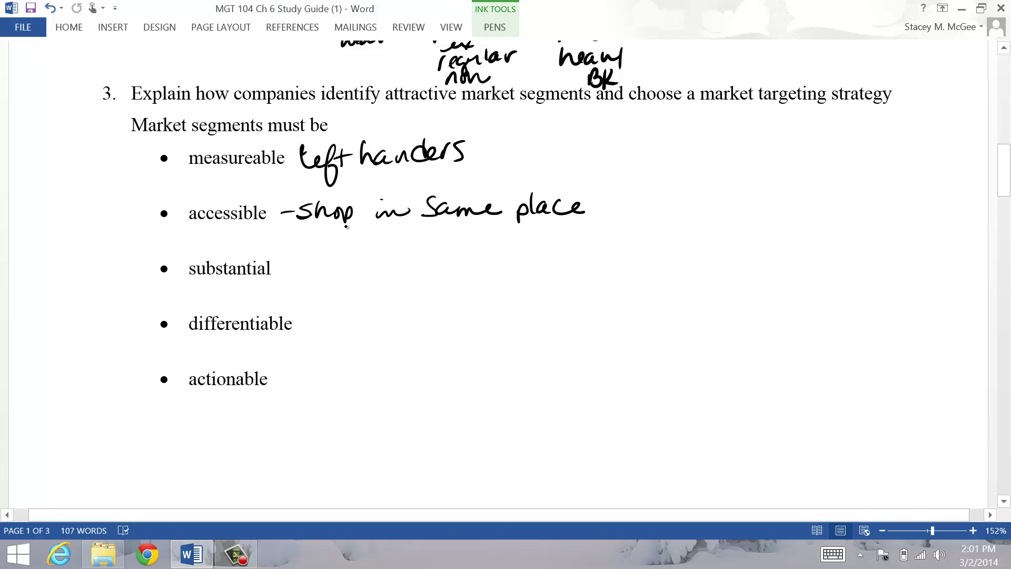
mouse_move(309, 232)
mouse_down()
mouse_move(298, 246)
mouse_move(435, 243)
mouse_up()
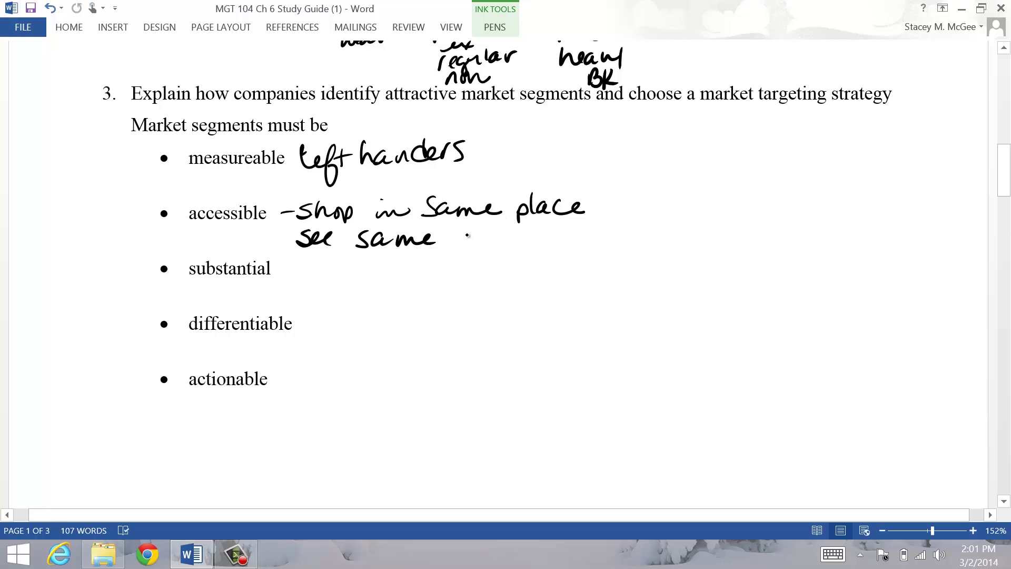
drag(466, 246, 528, 242)
drag(533, 234, 563, 240)
click(538, 230)
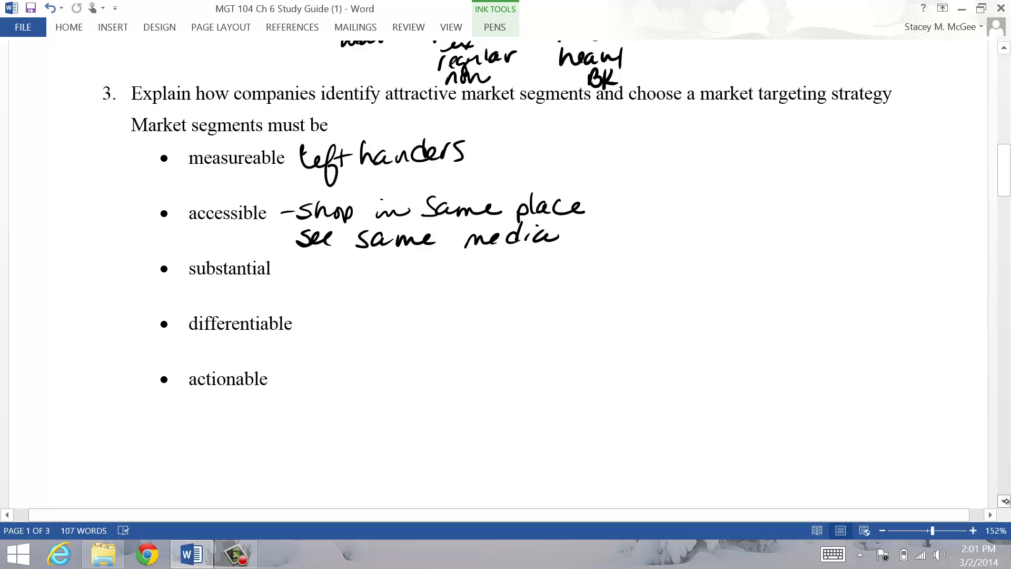
click(1004, 500)
click(1004, 501)
click(1005, 500)
click(1005, 501)
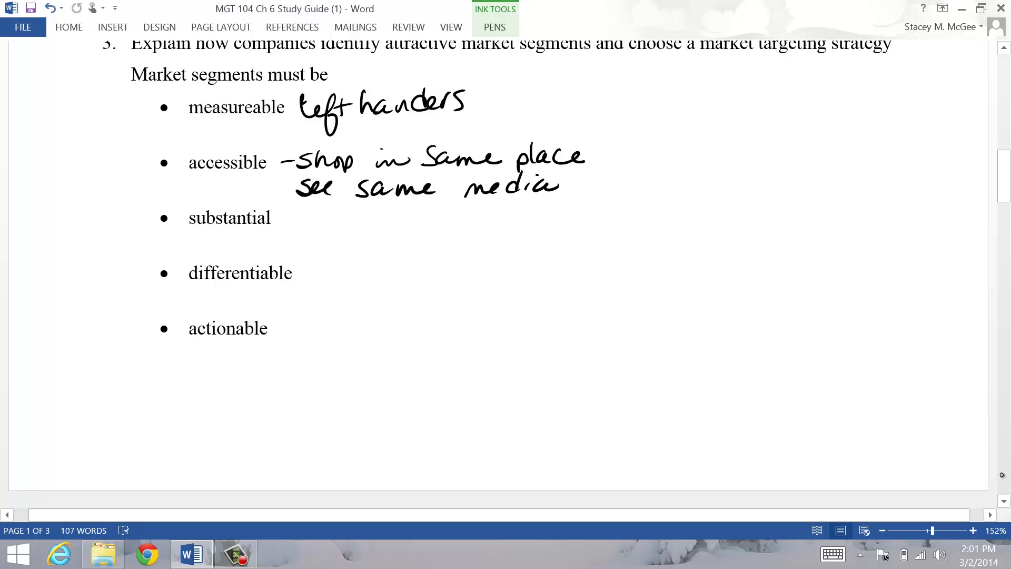
Step: Write '- profitable' beside substantial and '- respond differently' beside differentiable
drag(280, 219, 435, 227)
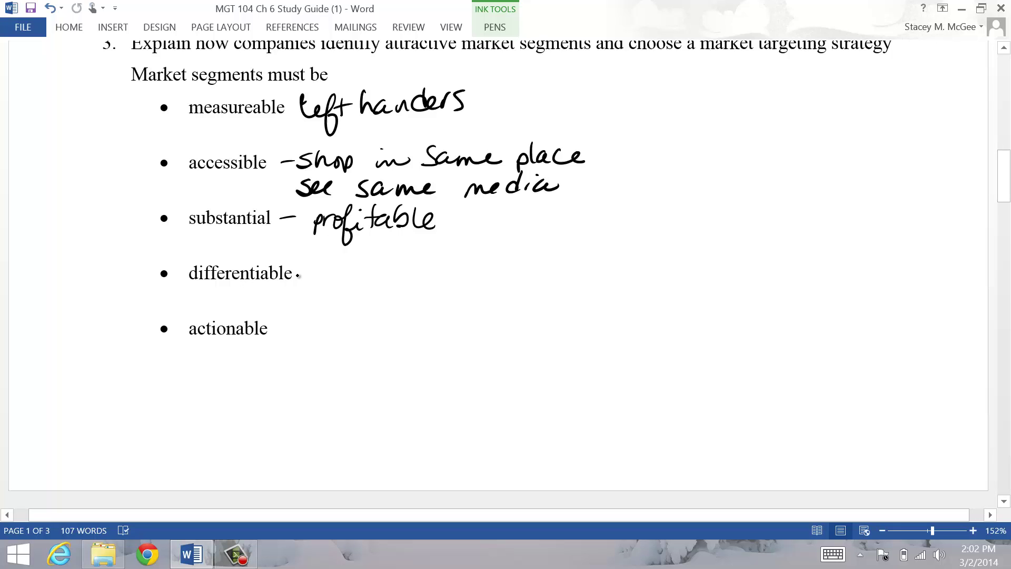
mouse_move(296, 274)
mouse_down()
mouse_move(335, 268)
mouse_move(365, 286)
mouse_move(380, 267)
mouse_move(416, 275)
mouse_move(419, 257)
mouse_move(463, 266)
mouse_move(482, 295)
mouse_up()
mouse_move(494, 257)
mouse_down()
mouse_move(485, 292)
mouse_move(522, 263)
mouse_up()
drag(524, 271, 576, 273)
drag(564, 259, 586, 247)
drag(585, 263, 596, 295)
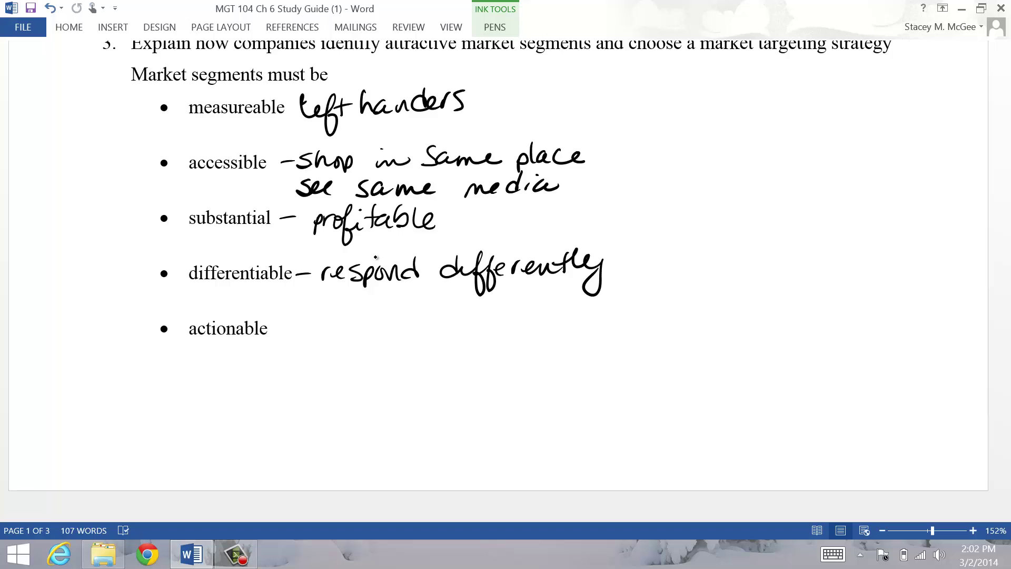
Step: Write '- can you attract & serve' beside actionable
mouse_move(281, 327)
mouse_down()
mouse_move(398, 332)
mouse_move(440, 345)
mouse_move(466, 327)
mouse_move(518, 334)
mouse_move(488, 330)
mouse_move(507, 334)
mouse_move(529, 317)
mouse_up()
mouse_move(528, 331)
mouse_down()
mouse_move(538, 320)
mouse_move(551, 331)
mouse_up()
mouse_move(560, 319)
mouse_down()
mouse_move(556, 331)
mouse_move(571, 327)
mouse_up()
mouse_move(561, 314)
mouse_down()
mouse_move(580, 311)
mouse_move(595, 337)
mouse_up()
mouse_move(593, 327)
mouse_down()
mouse_move(589, 335)
mouse_move(637, 332)
mouse_up()
drag(641, 331, 668, 319)
drag(668, 325, 681, 330)
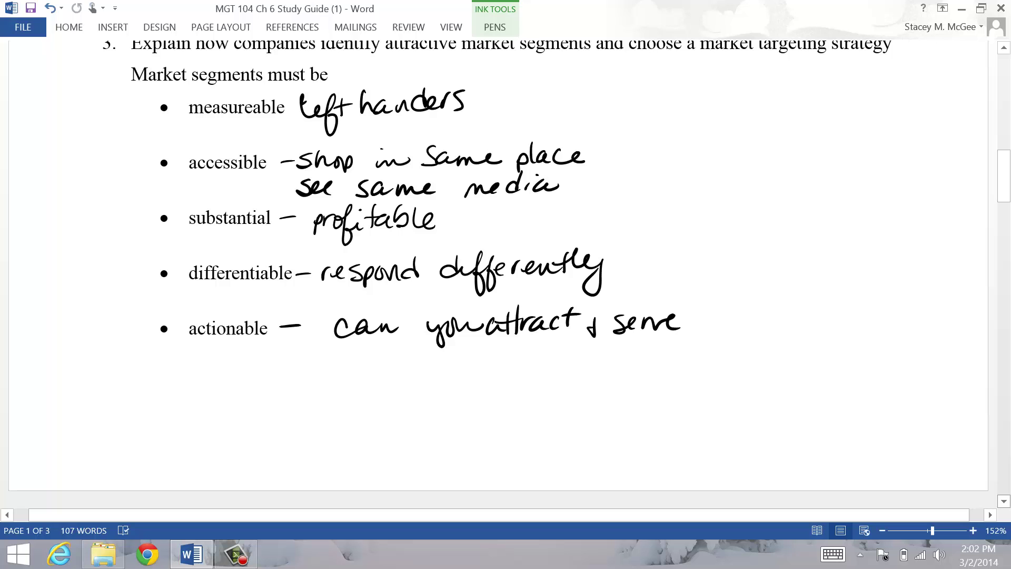
Step: Scroll to Strategies on page 3 and write '-one offer to all (Salt)' and 'P&G laundry'
scroll(505, 264, down, 3)
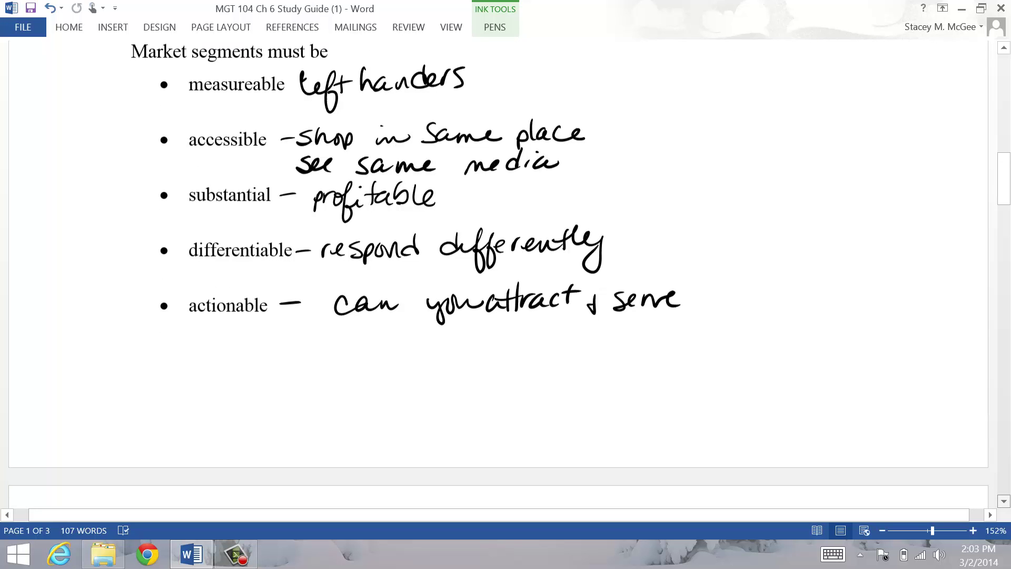
scroll(977, 211, down, 5)
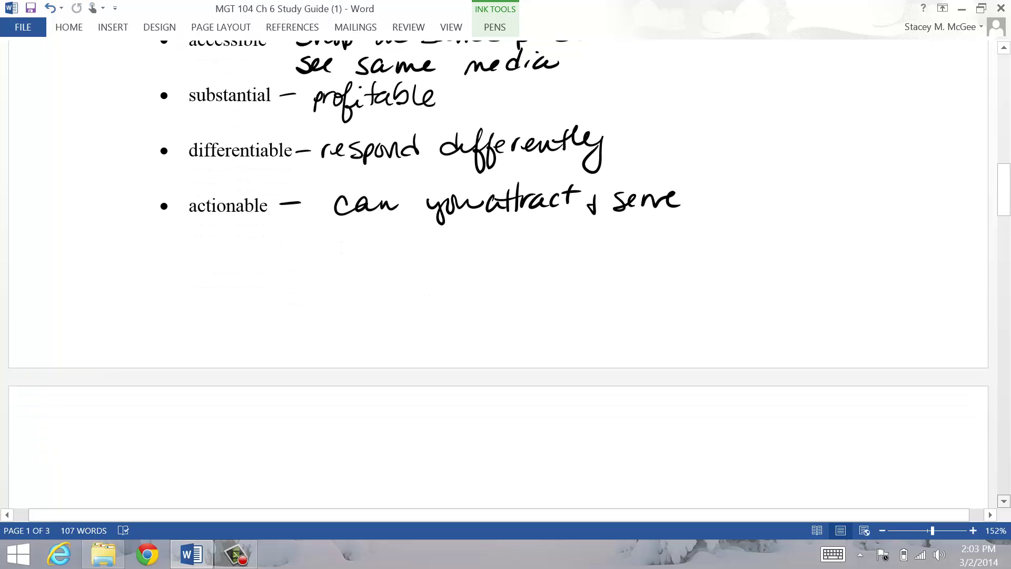
drag(1005, 213, 1000, 389)
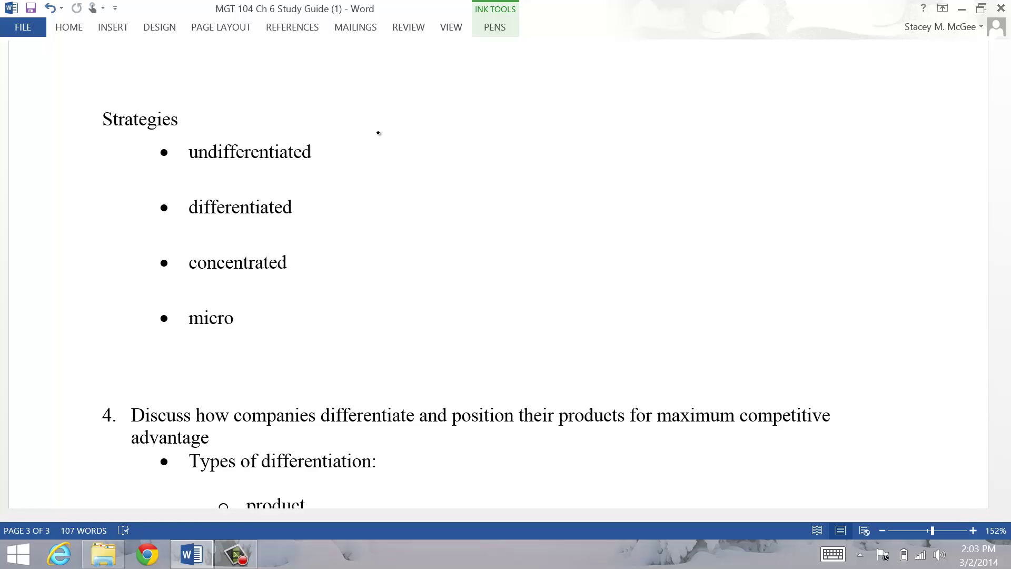
drag(329, 150, 346, 149)
mouse_move(352, 143)
mouse_down()
mouse_move(377, 151)
mouse_move(476, 141)
mouse_move(501, 154)
mouse_move(507, 139)
mouse_move(517, 143)
mouse_up()
mouse_move(542, 140)
mouse_down()
mouse_move(545, 151)
mouse_move(566, 150)
mouse_up()
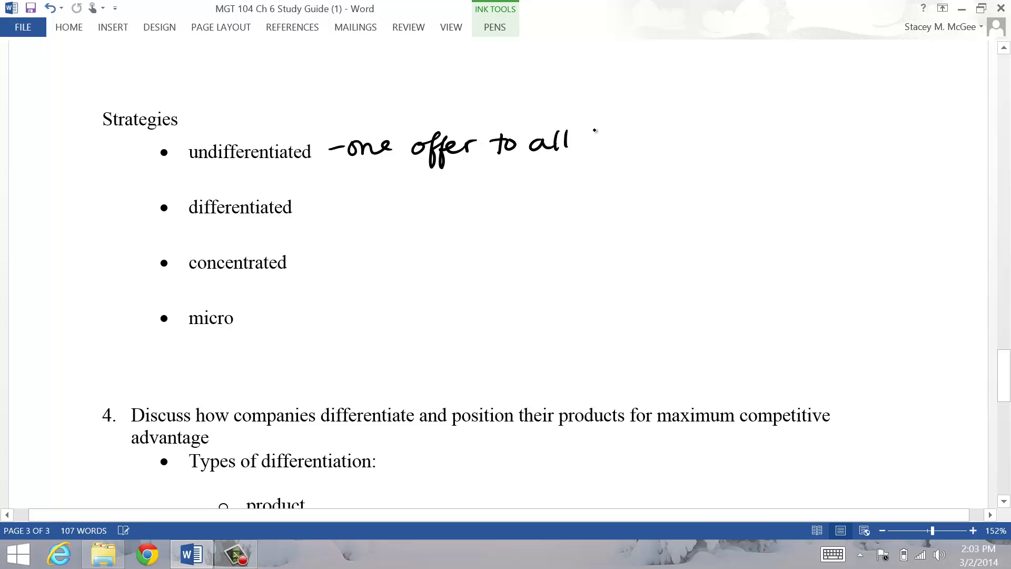
mouse_move(617, 126)
mouse_down()
mouse_move(611, 134)
mouse_move(627, 143)
mouse_move(649, 144)
mouse_move(660, 129)
mouse_move(687, 144)
mouse_up()
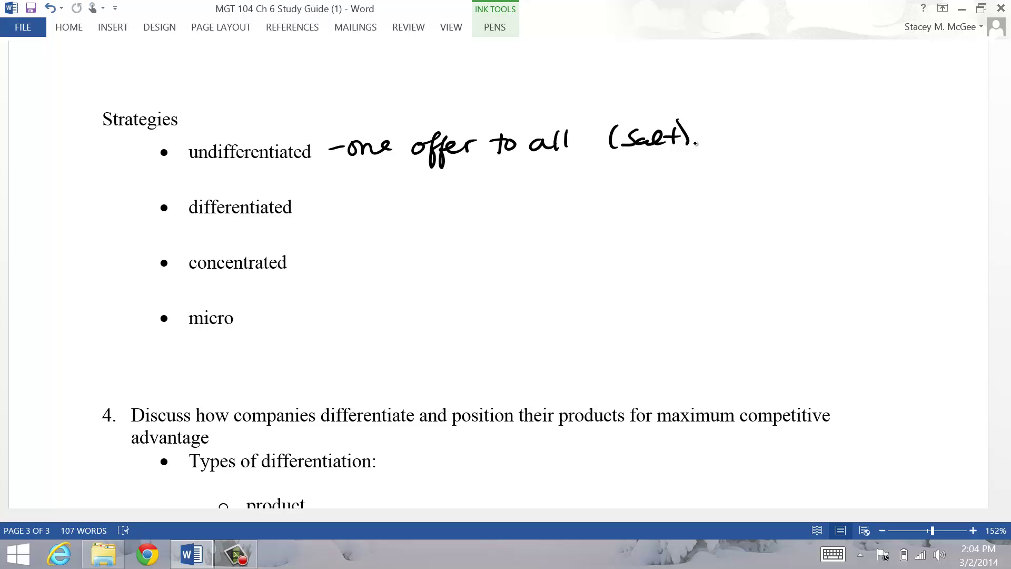
mouse_move(312, 202)
mouse_down()
mouse_move(327, 220)
mouse_move(431, 214)
mouse_move(459, 196)
mouse_move(495, 208)
mouse_up()
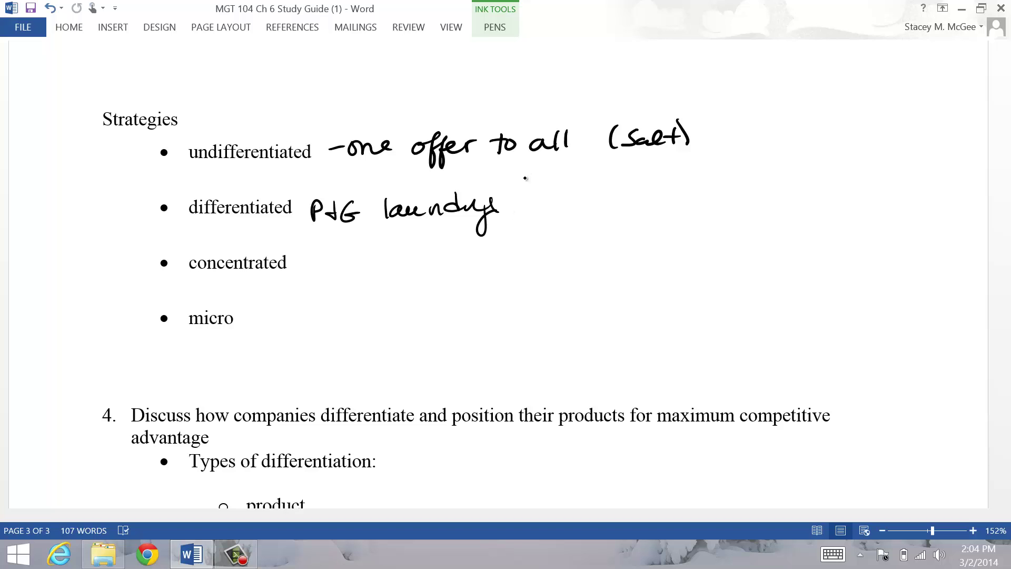
Step: Handwrite ', Hallmark' after P&G laundry as a second differentiated example
drag(518, 212, 512, 219)
mouse_move(534, 184)
mouse_down()
mouse_move(533, 212)
mouse_move(543, 209)
mouse_up()
mouse_move(532, 199)
mouse_down()
mouse_move(551, 196)
mouse_move(560, 209)
mouse_up()
mouse_move(566, 183)
mouse_down()
mouse_move(564, 209)
mouse_move(573, 206)
mouse_up()
mouse_move(582, 193)
mouse_down()
mouse_move(581, 205)
mouse_move(623, 208)
mouse_up()
mouse_move(627, 207)
mouse_down()
mouse_move(636, 198)
mouse_move(656, 206)
mouse_up()
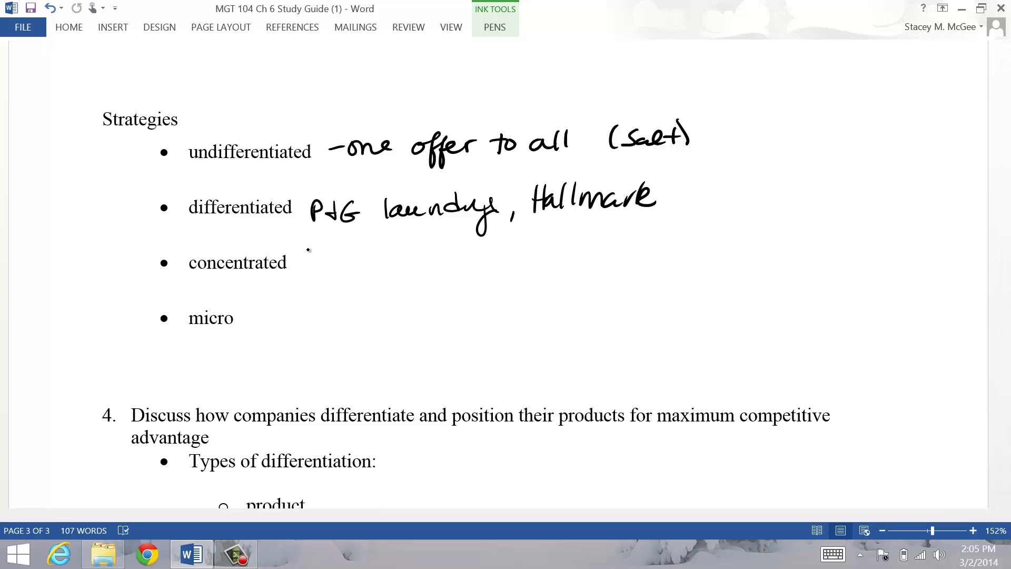
Step: Ink 'Whole Foods, Etsy' beside concentrated
mouse_move(302, 255)
mouse_down()
mouse_move(326, 252)
mouse_move(349, 266)
mouse_move(371, 256)
mouse_up()
mouse_move(396, 252)
mouse_down()
mouse_move(392, 267)
mouse_move(411, 246)
mouse_move(430, 258)
mouse_move(444, 243)
mouse_move(437, 261)
mouse_up()
click(450, 263)
drag(458, 247, 451, 264)
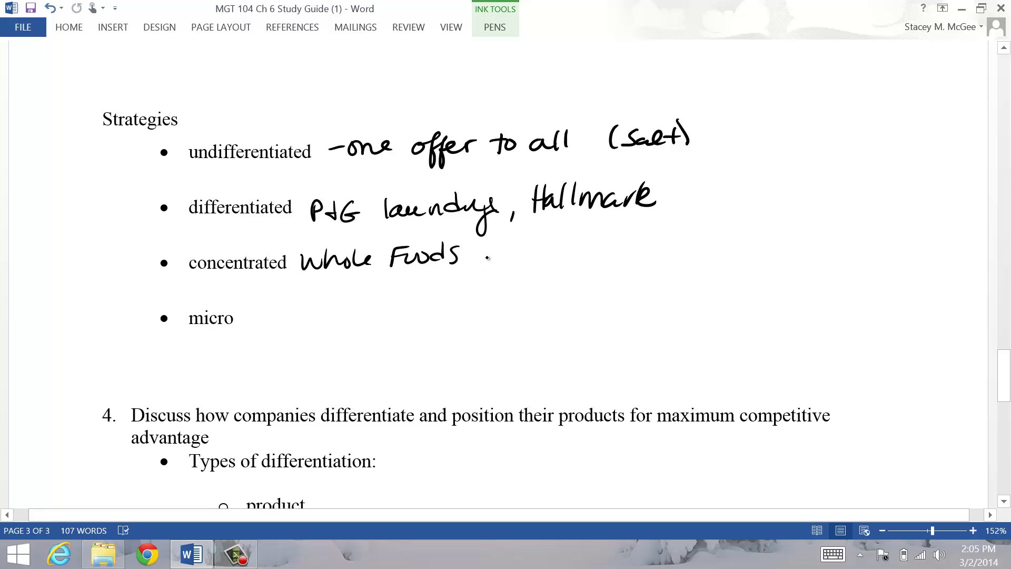
mouse_move(487, 258)
mouse_down()
mouse_move(486, 269)
mouse_move(526, 257)
mouse_move(520, 240)
mouse_up()
mouse_move(502, 253)
mouse_down()
mouse_move(533, 259)
mouse_move(542, 243)
mouse_up()
mouse_move(551, 242)
mouse_down()
mouse_move(545, 258)
mouse_move(557, 272)
mouse_up()
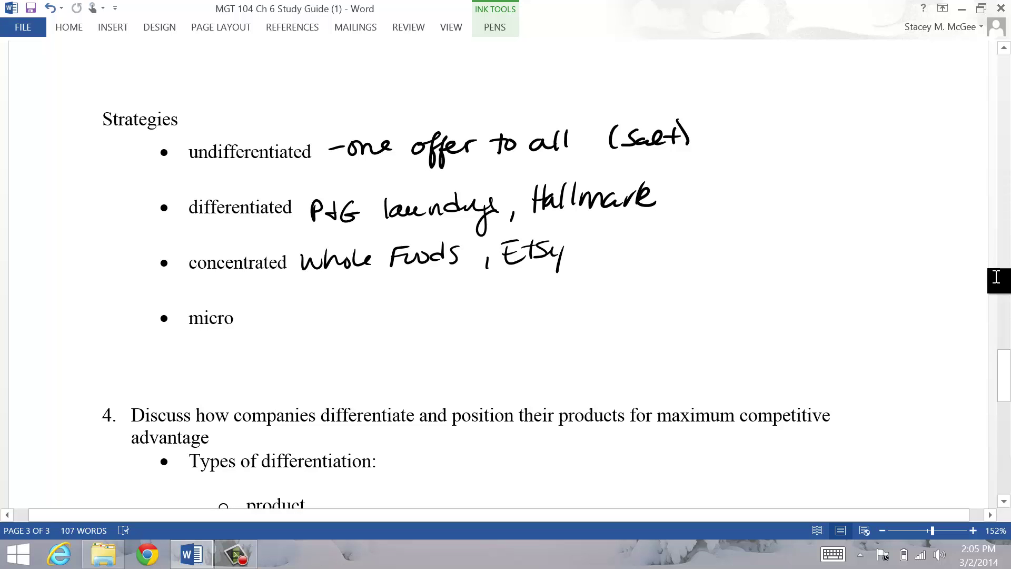
drag(999, 380, 1004, 393)
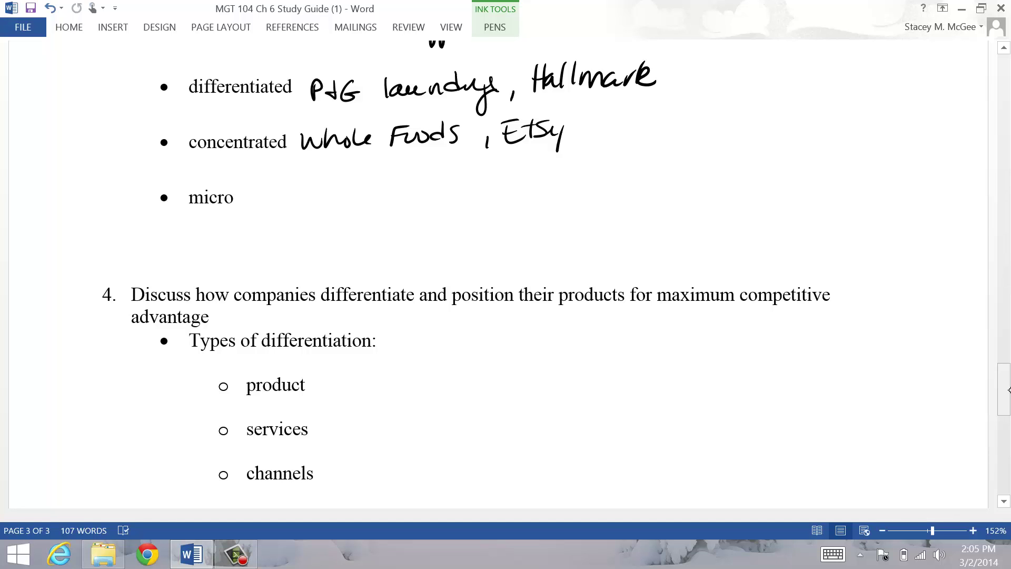
Step: Handwrite 'local or individual' beside micro
mouse_move(263, 183)
mouse_down()
mouse_move(258, 201)
mouse_move(272, 191)
mouse_up()
mouse_move(289, 190)
mouse_down()
mouse_move(288, 199)
mouse_move(381, 186)
mouse_up()
mouse_move(411, 171)
mouse_down()
mouse_move(411, 188)
mouse_move(397, 190)
mouse_move(415, 179)
mouse_move(431, 191)
mouse_move(498, 184)
mouse_up()
click(439, 179)
click(523, 179)
drag(502, 184, 533, 185)
click(425, 162)
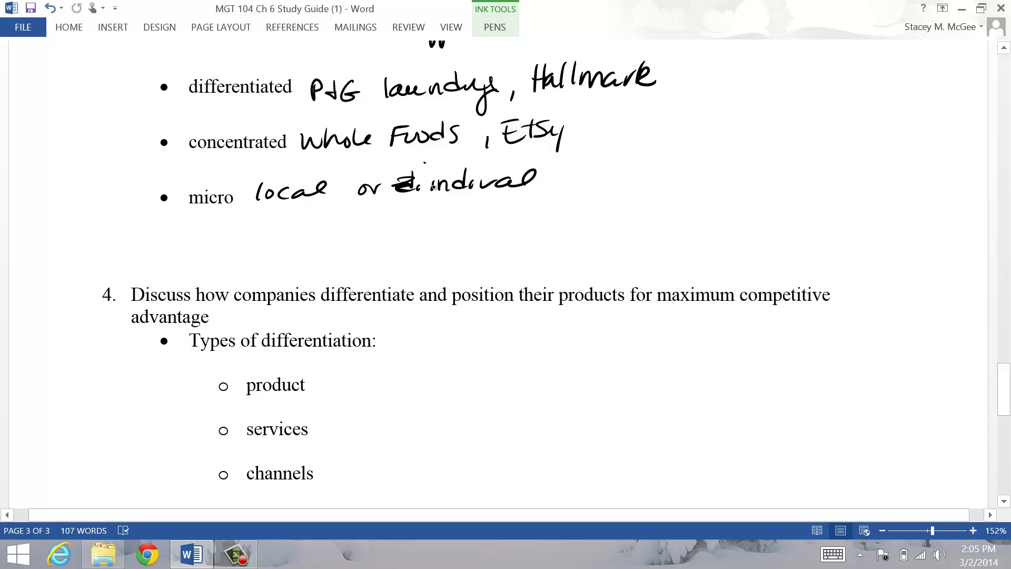
Step: Strike through the misspelled 'individual' and rewrite it beside the crossed-out word
drag(433, 188, 586, 185)
mouse_move(610, 169)
mouse_down()
mouse_move(605, 184)
mouse_move(719, 188)
mouse_up()
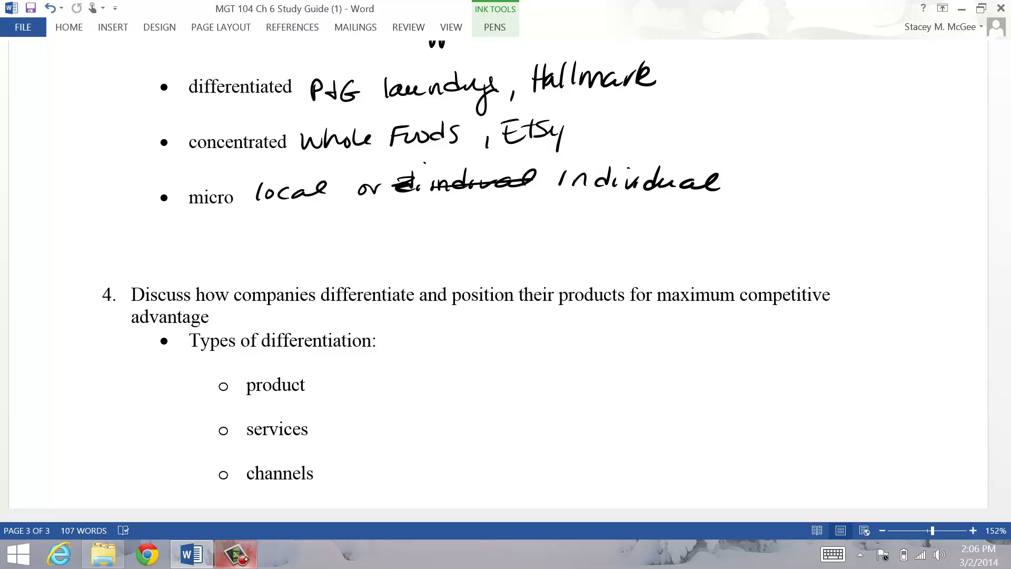
click(237, 556)
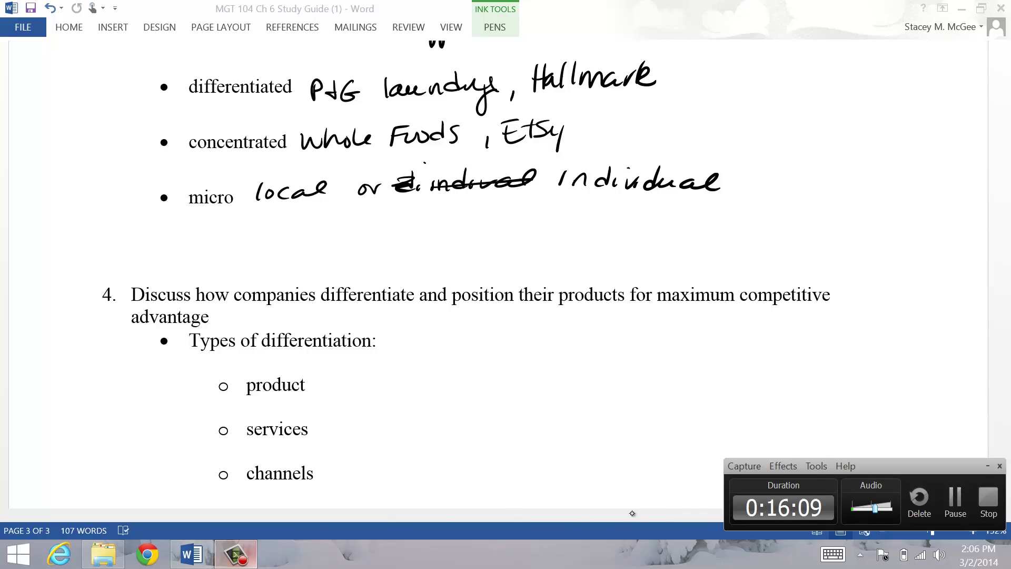
click(953, 507)
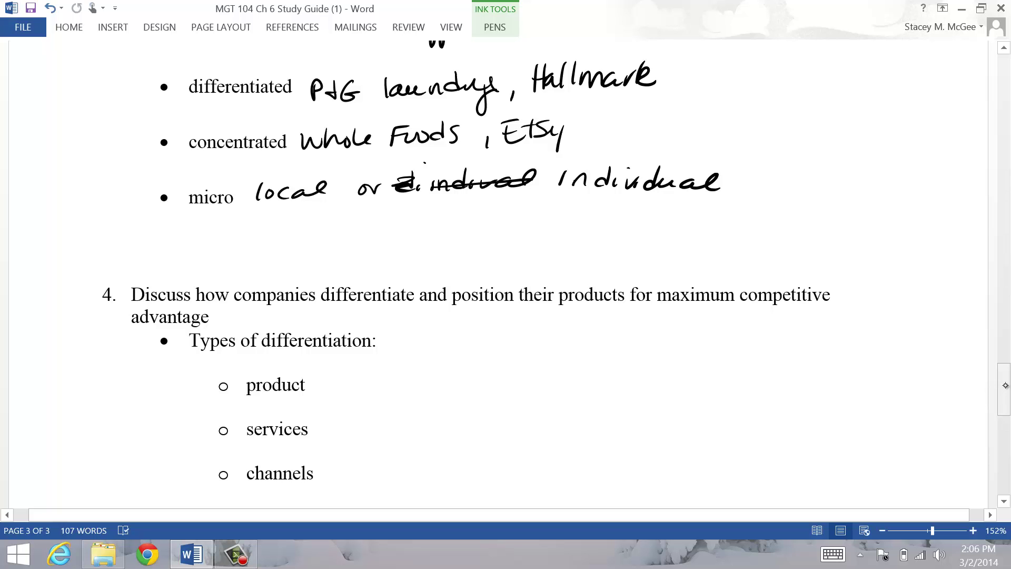
Step: Scroll to question 4's product-through-image list and pause the screen recorder
drag(1006, 385, 1000, 413)
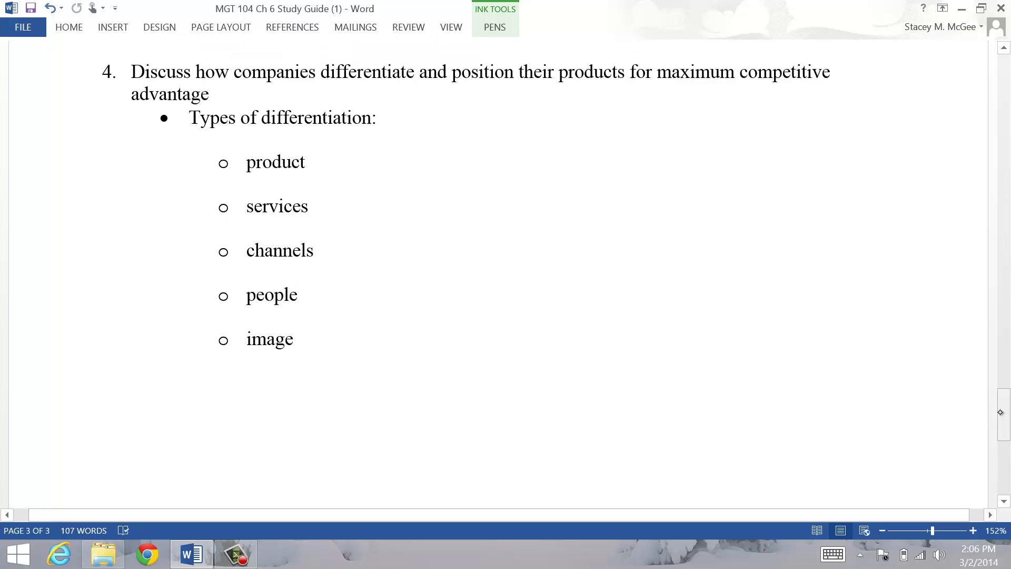
click(236, 554)
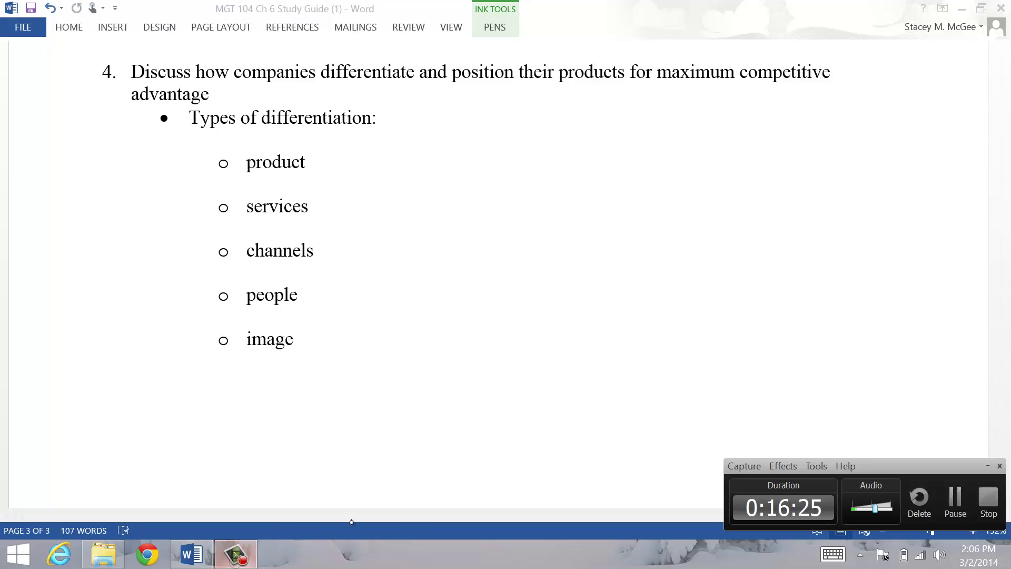
click(954, 502)
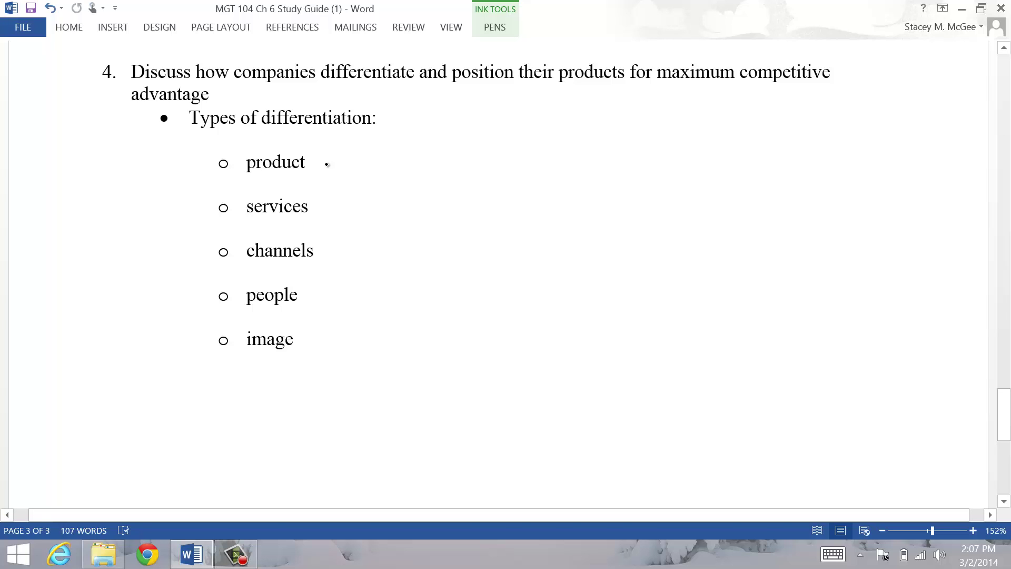
Step: Ink '– subway' after product and '– banks, Greencastle Honda' after services
mouse_move(320, 164)
mouse_down()
mouse_move(395, 147)
mouse_move(418, 162)
mouse_move(487, 164)
mouse_move(478, 182)
mouse_up()
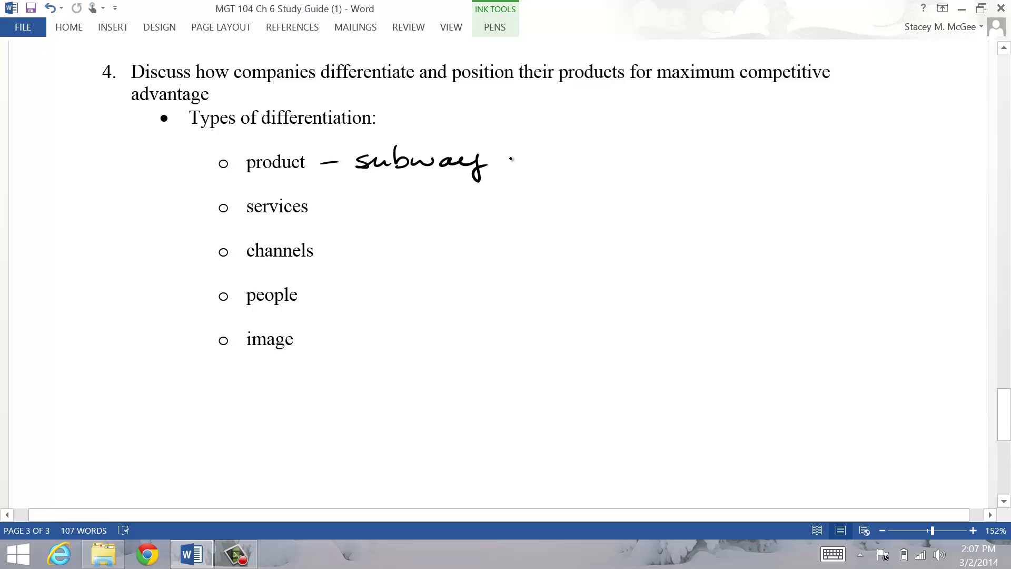
drag(321, 209, 461, 221)
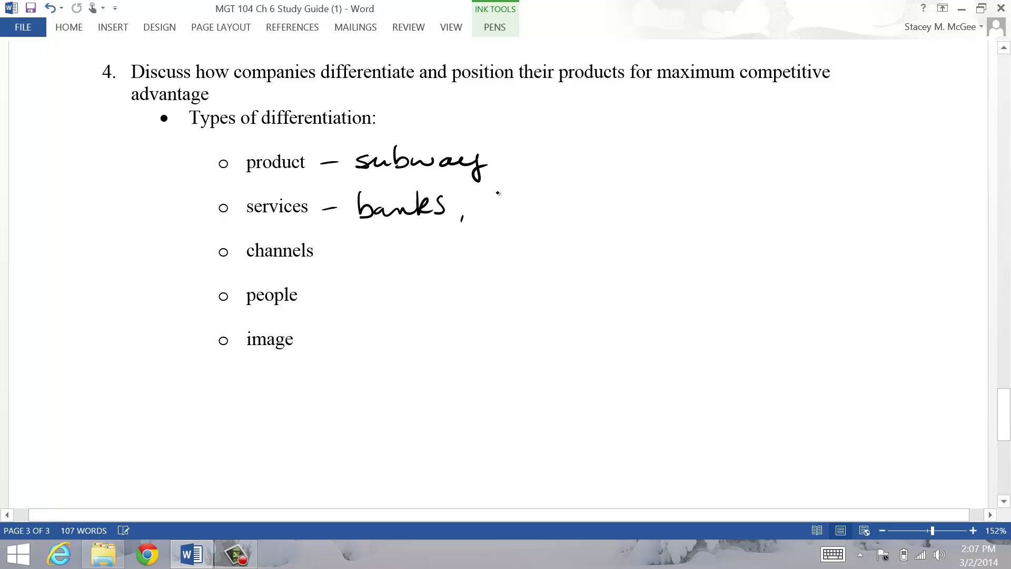
mouse_move(498, 193)
mouse_down()
mouse_move(495, 211)
mouse_move(552, 204)
mouse_move(555, 214)
mouse_move(586, 214)
mouse_move(611, 185)
mouse_move(649, 210)
mouse_move(736, 209)
mouse_up()
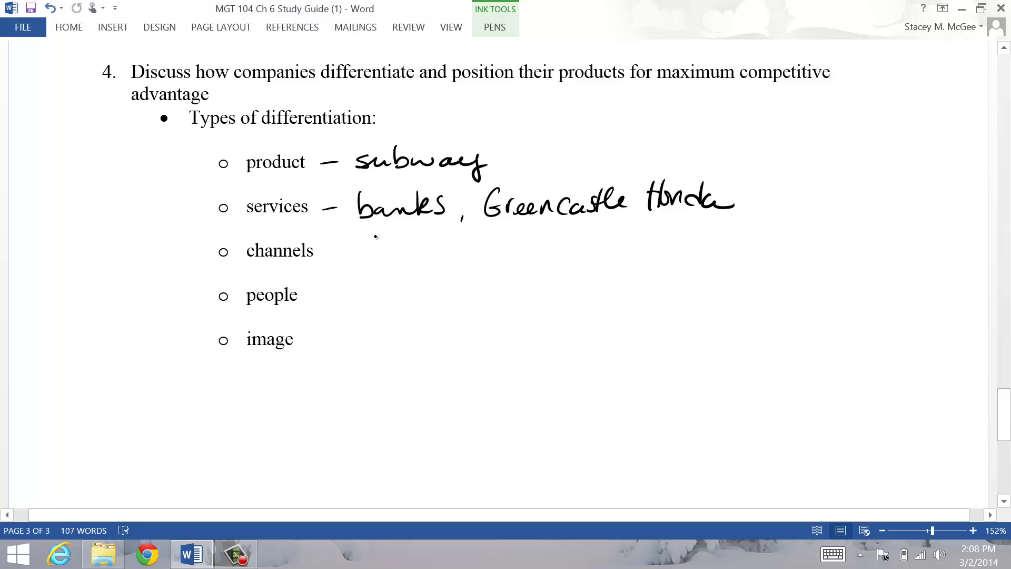
Step: Handwrite '– Amazon, Geico' beside channels
drag(328, 255, 464, 261)
drag(514, 241, 512, 259)
drag(523, 252, 540, 261)
mouse_move(559, 249)
mouse_down()
mouse_move(557, 261)
mouse_move(574, 251)
mouse_up()
click(545, 240)
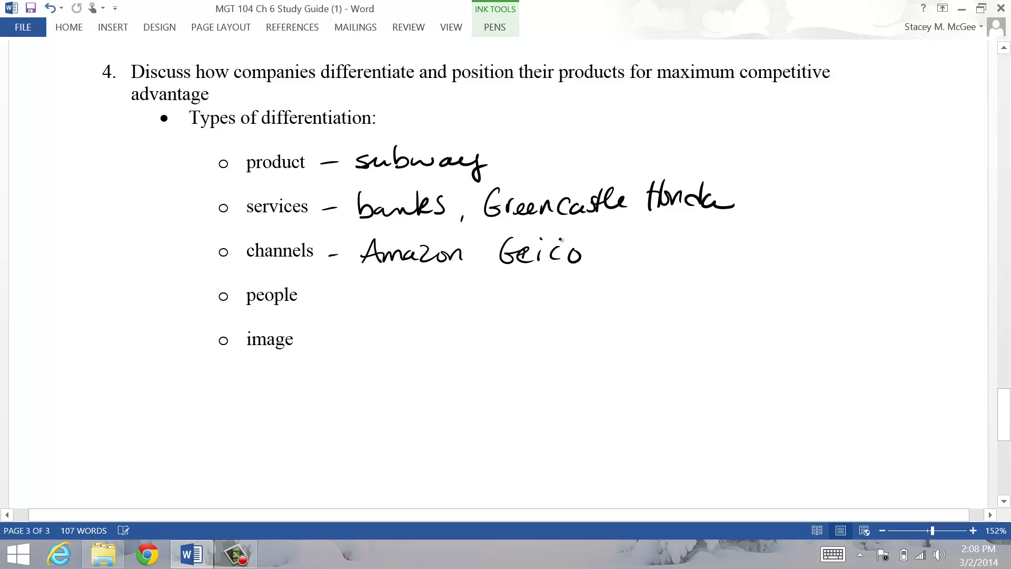
drag(477, 261, 474, 268)
Step: Ink '– Disney' beside people and '– Ritz Carlton' beside image
drag(305, 297, 357, 305)
mouse_move(381, 289)
mouse_down()
mouse_move(390, 304)
mouse_move(454, 286)
mouse_move(445, 315)
mouse_up()
click(388, 283)
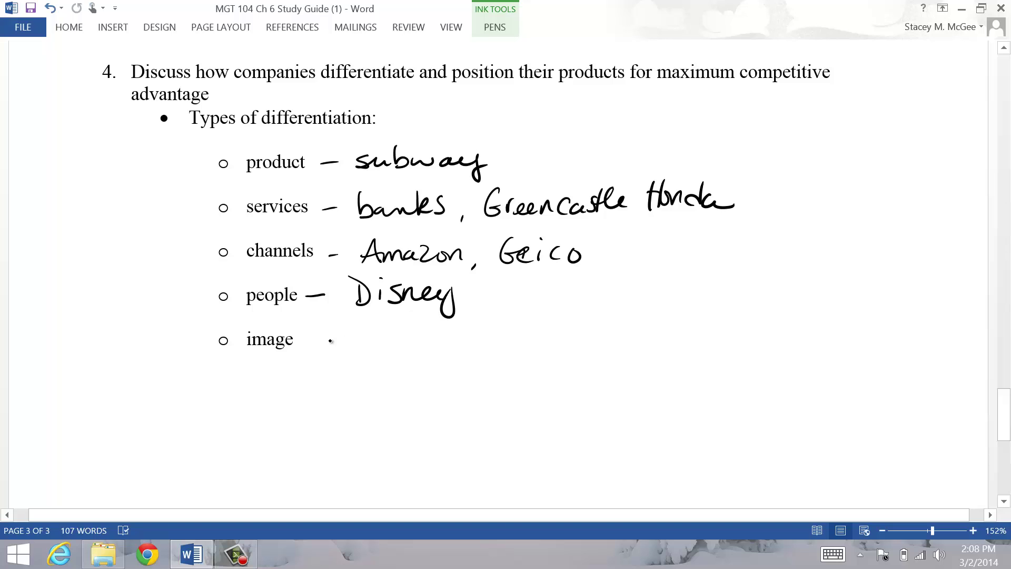
drag(311, 342, 390, 353)
mouse_move(396, 320)
mouse_down()
mouse_move(395, 350)
mouse_move(399, 332)
mouse_up()
mouse_move(404, 335)
mouse_down()
mouse_move(419, 352)
mouse_move(481, 350)
mouse_move(497, 337)
mouse_up()
mouse_move(505, 325)
mouse_down()
mouse_move(503, 342)
mouse_move(517, 348)
mouse_move(563, 332)
mouse_up()
drag(1003, 422, 1006, 443)
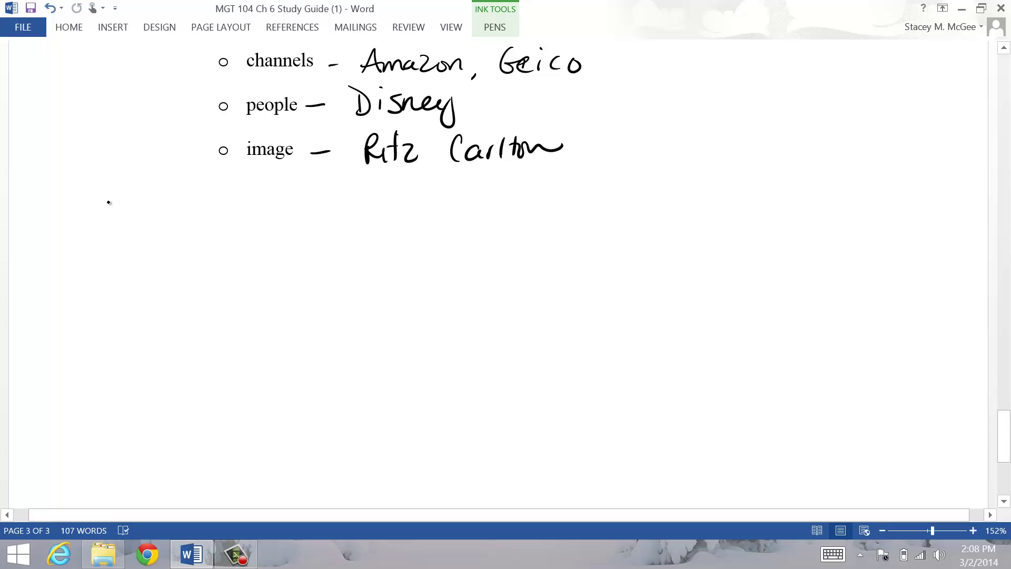
Step: Handwrite 'important, distinctive, superior' below the list and underline 'people'
mouse_move(107, 196)
mouse_down()
mouse_move(105, 213)
mouse_move(141, 213)
mouse_move(178, 202)
mouse_move(235, 210)
mouse_move(244, 193)
mouse_up()
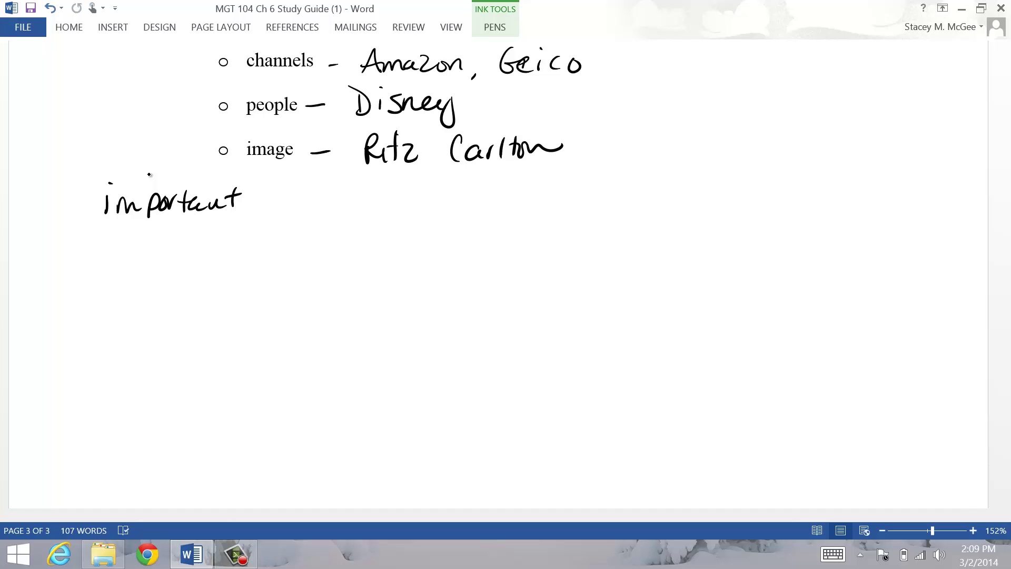
mouse_move(268, 214)
mouse_down()
mouse_move(265, 225)
mouse_move(303, 211)
mouse_up()
mouse_move(321, 193)
mouse_down()
mouse_move(316, 205)
mouse_move(329, 210)
mouse_move(342, 193)
mouse_move(341, 212)
mouse_move(362, 211)
mouse_up()
mouse_move(383, 185)
mouse_down()
mouse_move(384, 215)
mouse_move(385, 197)
mouse_up()
mouse_move(393, 195)
mouse_down()
mouse_move(393, 211)
mouse_move(418, 205)
mouse_move(433, 218)
mouse_up()
mouse_move(463, 192)
mouse_down()
mouse_move(451, 210)
mouse_move(474, 207)
mouse_move(481, 219)
mouse_move(504, 203)
mouse_up()
mouse_move(506, 197)
mouse_down()
mouse_move(521, 207)
mouse_move(556, 191)
mouse_up()
click(518, 183)
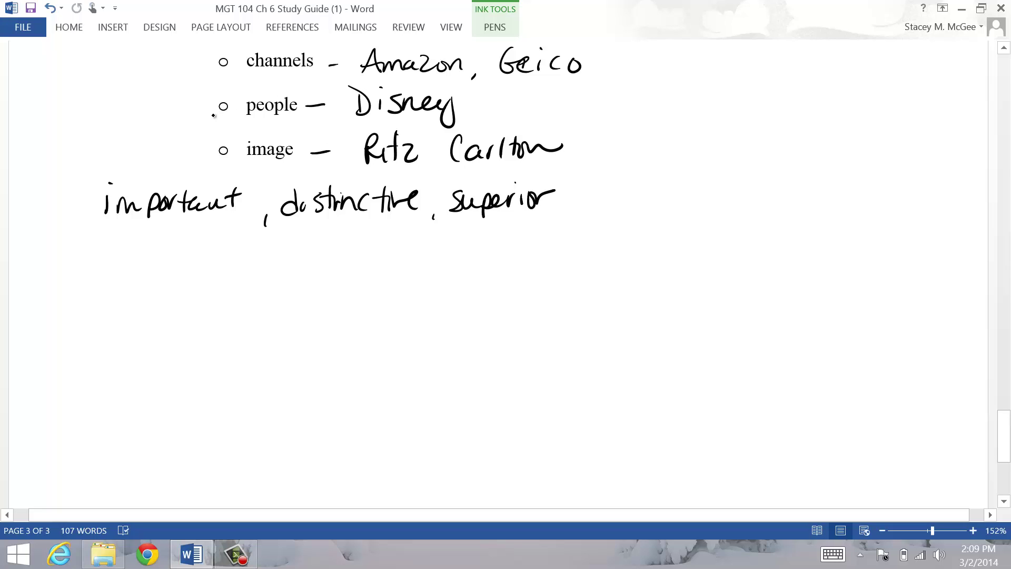
drag(212, 118, 289, 113)
Step: Extend the criteria line with ', communicable,'
drag(566, 210, 563, 219)
mouse_move(611, 191)
mouse_down()
mouse_move(613, 206)
mouse_move(648, 195)
mouse_move(687, 206)
mouse_move(775, 203)
mouse_up()
mouse_move(785, 179)
mouse_down()
mouse_move(791, 203)
mouse_move(808, 202)
mouse_up()
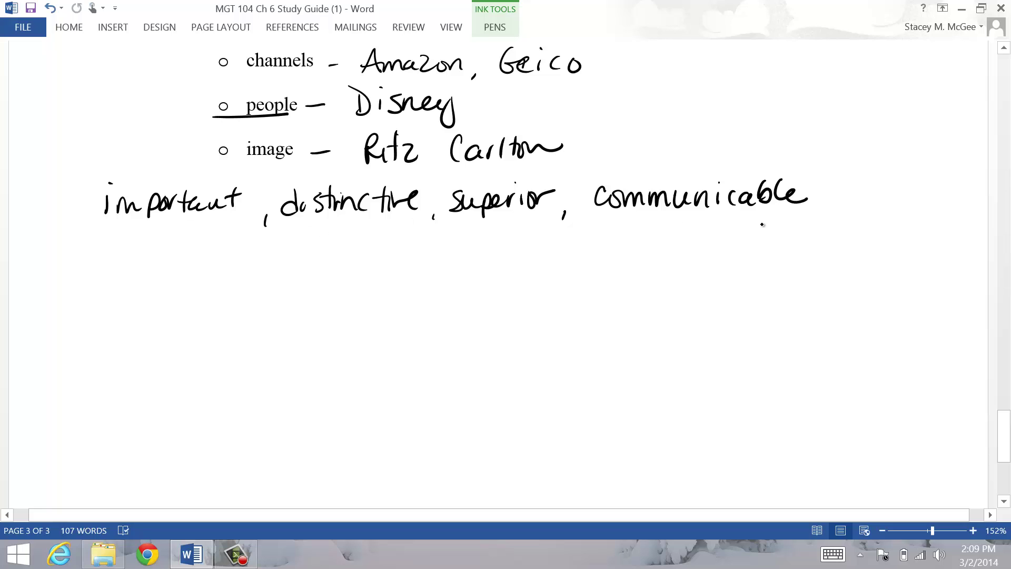
drag(816, 208, 813, 217)
Step: Handwrite 'preemptive, affordable, profitable' on a new line
mouse_move(118, 237)
mouse_down()
mouse_move(120, 257)
mouse_move(142, 238)
mouse_move(179, 249)
mouse_up()
mouse_move(189, 249)
mouse_down()
mouse_move(201, 238)
mouse_move(212, 249)
mouse_move(279, 251)
mouse_move(293, 237)
mouse_up()
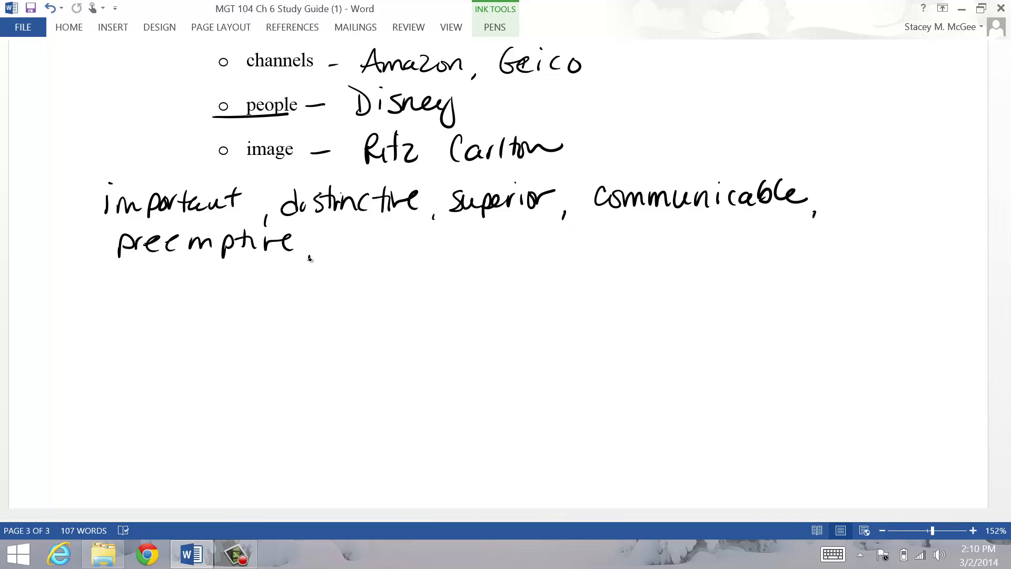
drag(309, 254, 309, 259)
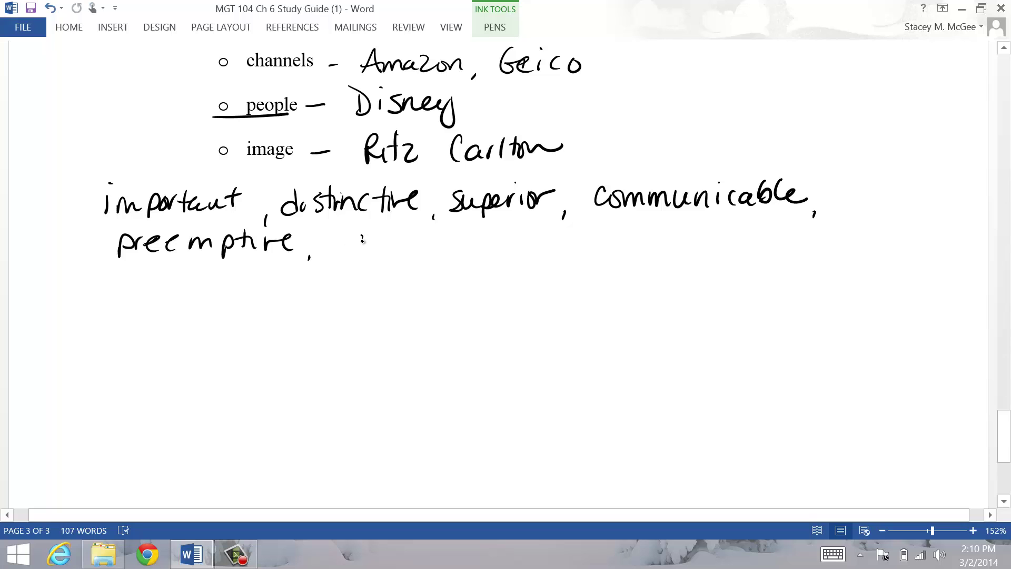
drag(365, 238, 376, 268)
mouse_move(393, 226)
mouse_down()
mouse_move(385, 264)
mouse_move(401, 239)
mouse_move(423, 235)
mouse_move(444, 250)
mouse_move(513, 244)
mouse_move(519, 256)
mouse_up()
mouse_move(569, 231)
mouse_down()
mouse_move(569, 255)
mouse_move(592, 231)
mouse_up()
drag(602, 232, 610, 258)
drag(614, 239, 652, 242)
mouse_move(645, 227)
mouse_down()
mouse_move(675, 224)
mouse_move(668, 242)
mouse_up()
mouse_move(676, 220)
mouse_down()
mouse_move(679, 243)
mouse_move(688, 242)
mouse_up()
drag(696, 238, 712, 239)
click(628, 224)
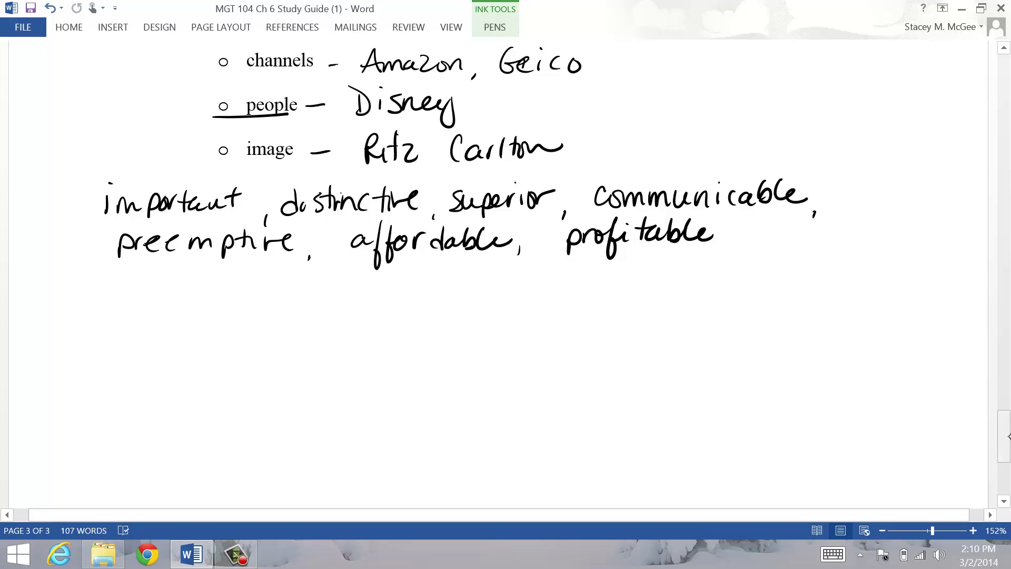
Step: Write an underlined 'Positioning' heading lower down
mouse_move(113, 322)
mouse_down()
mouse_move(113, 357)
mouse_move(117, 341)
mouse_move(136, 340)
mouse_up()
mouse_move(153, 337)
mouse_down()
mouse_move(145, 357)
mouse_move(162, 356)
mouse_up()
drag(177, 327, 178, 356)
mouse_move(171, 338)
mouse_down()
mouse_move(188, 337)
mouse_move(204, 357)
mouse_move(213, 344)
mouse_move(230, 354)
mouse_move(210, 359)
mouse_up()
mouse_move(236, 352)
mouse_down()
mouse_move(247, 354)
mouse_move(238, 358)
mouse_up()
mouse_move(245, 357)
mouse_down()
mouse_move(263, 356)
mouse_move(280, 371)
mouse_up()
drag(139, 373, 243, 369)
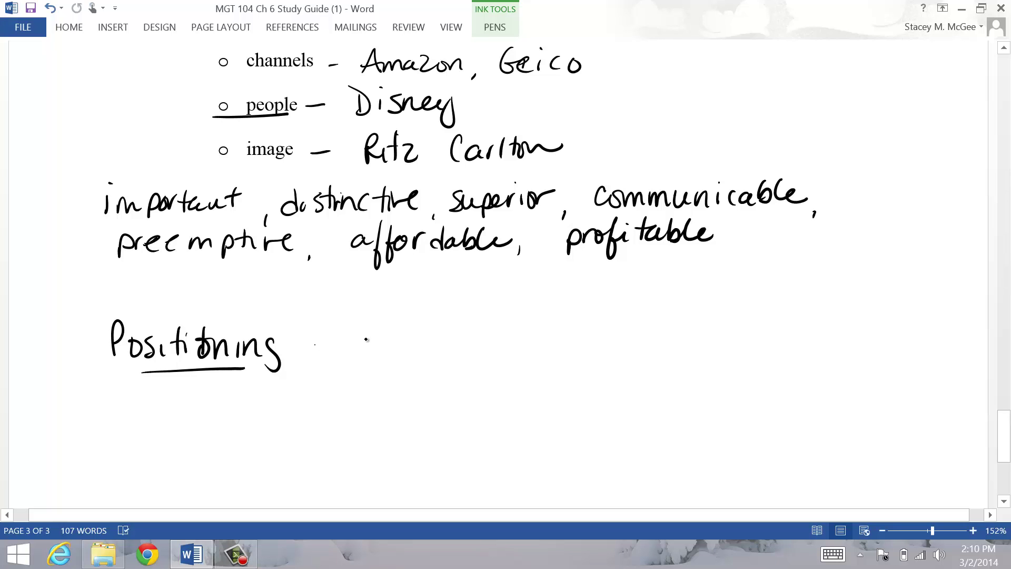
Step: Ink '– ice cream' beside the Positioning heading
mouse_move(315, 343)
mouse_down()
mouse_move(448, 352)
mouse_move(465, 335)
mouse_up()
mouse_move(470, 343)
mouse_down()
mouse_move(514, 350)
mouse_move(574, 338)
mouse_up()
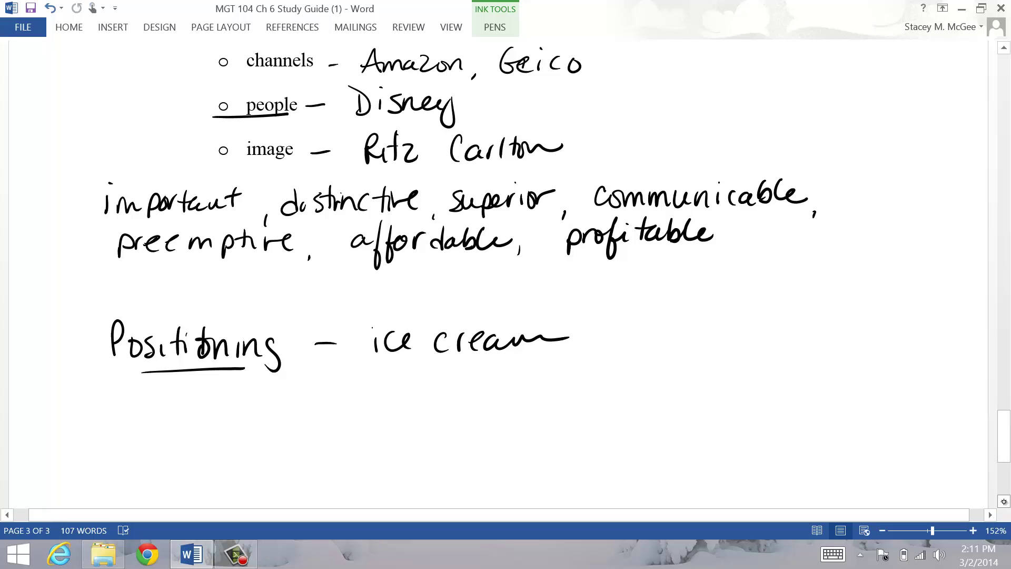
drag(1004, 439, 1004, 459)
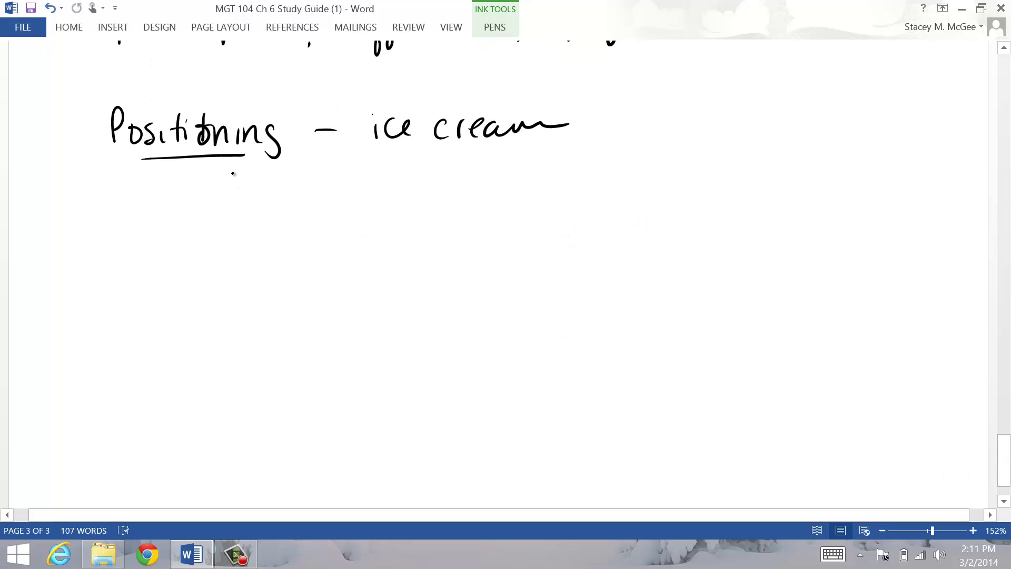
Step: Handwrite 'more for more' and 'more for same' under Positioning
mouse_move(174, 191)
mouse_down()
mouse_move(199, 208)
mouse_move(291, 196)
mouse_move(333, 209)
mouse_move(368, 197)
mouse_up()
drag(372, 203, 389, 206)
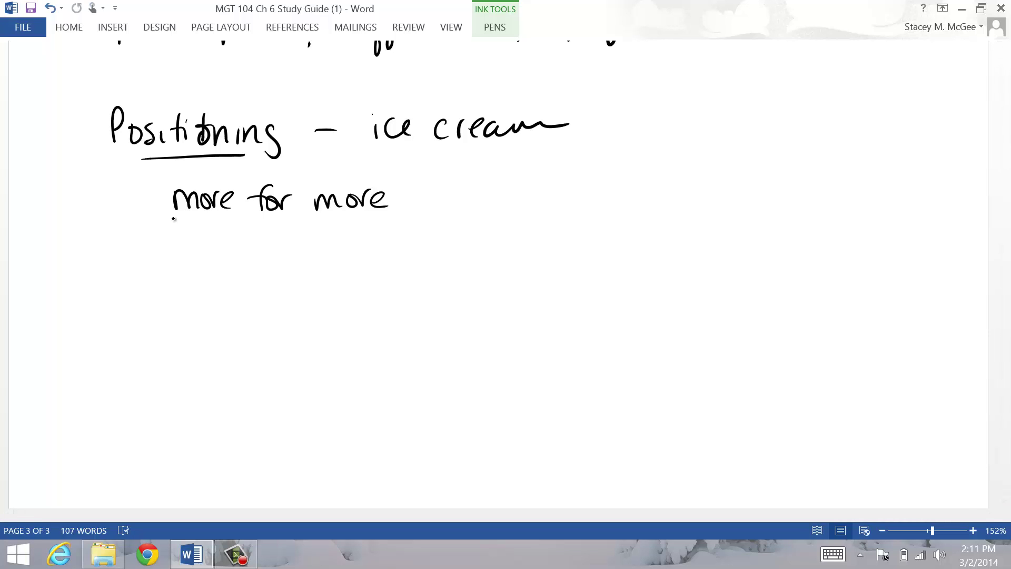
mouse_move(174, 248)
mouse_down()
mouse_move(210, 238)
mouse_move(274, 251)
mouse_move(289, 237)
mouse_up()
drag(291, 240, 307, 238)
mouse_move(331, 231)
mouse_down()
mouse_move(345, 230)
mouse_move(328, 249)
mouse_move(376, 246)
mouse_up()
drag(377, 248, 417, 243)
click(423, 246)
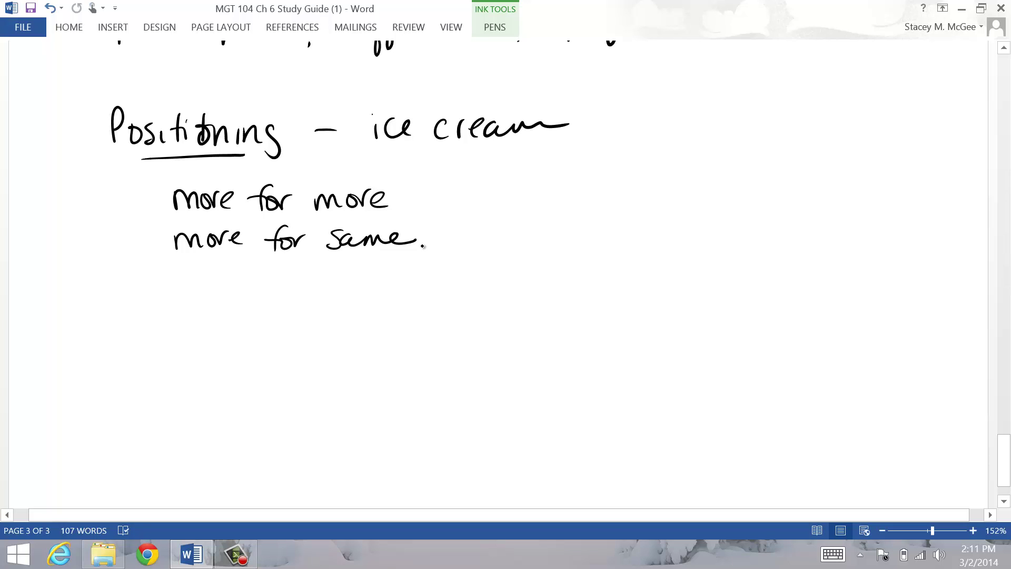
Step: Ink the lines 'same for less', 'less for much less' and 'more for less'
mouse_move(193, 271)
mouse_down()
mouse_move(176, 291)
mouse_move(288, 291)
mouse_up()
drag(279, 276, 298, 274)
mouse_move(308, 279)
mouse_down()
mouse_move(310, 288)
mouse_move(327, 278)
mouse_up()
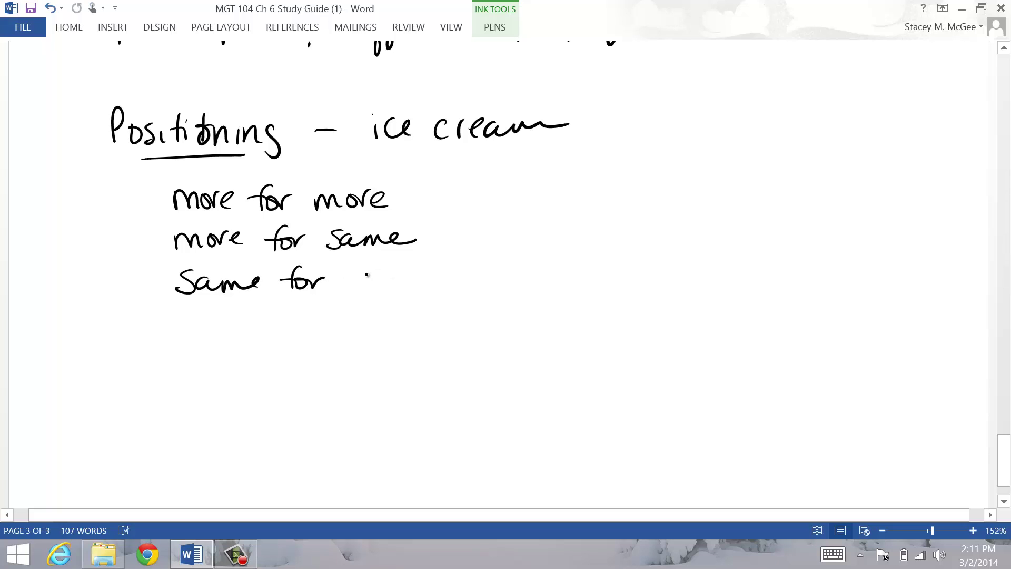
mouse_move(355, 266)
mouse_down()
mouse_move(364, 280)
mouse_move(406, 288)
mouse_up()
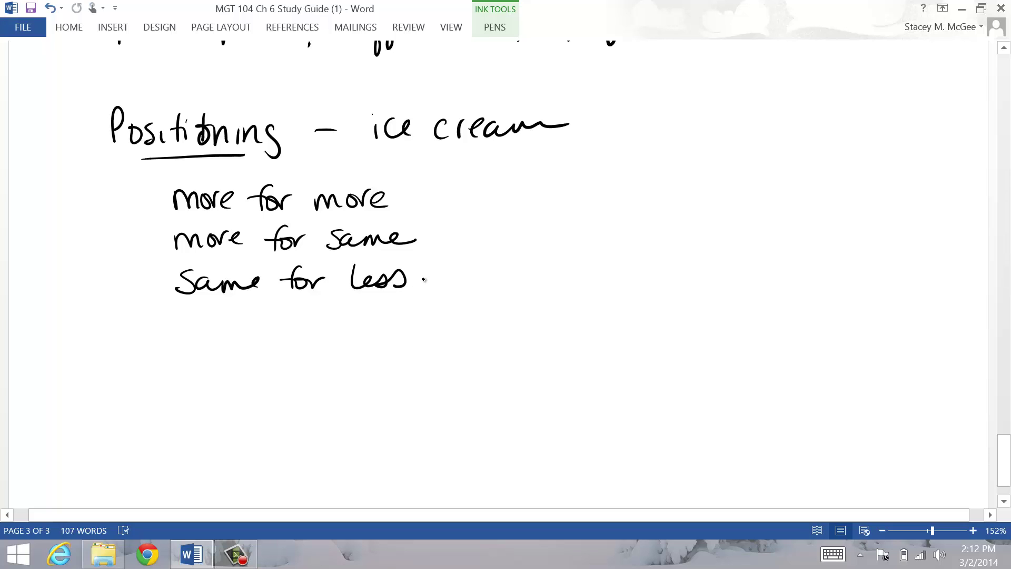
drag(180, 311, 183, 337)
drag(185, 329, 228, 337)
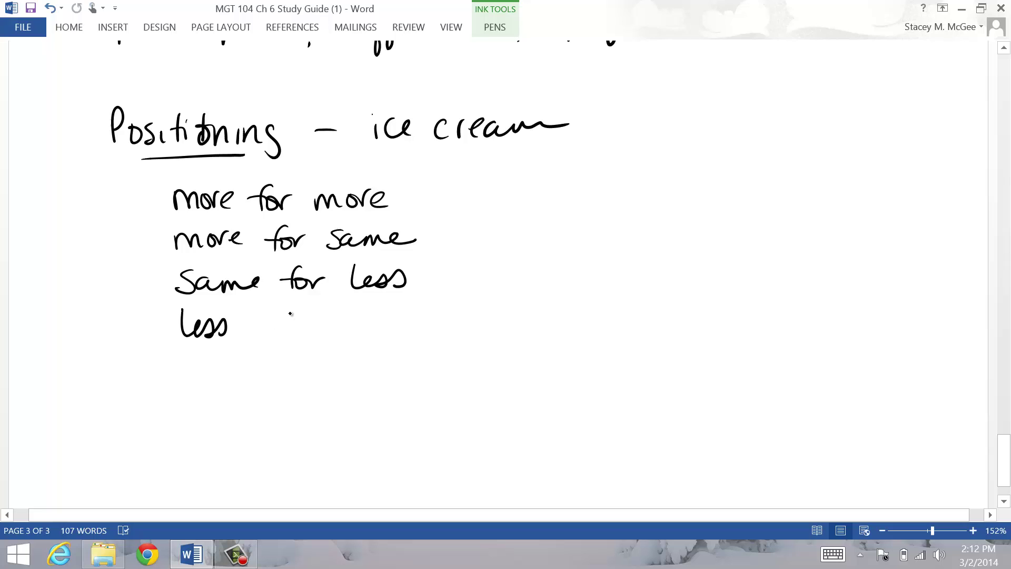
mouse_move(290, 314)
mouse_down()
mouse_move(275, 336)
mouse_move(308, 316)
mouse_move(381, 329)
mouse_up()
mouse_move(394, 319)
mouse_down()
mouse_move(389, 329)
mouse_move(447, 332)
mouse_move(493, 319)
mouse_up()
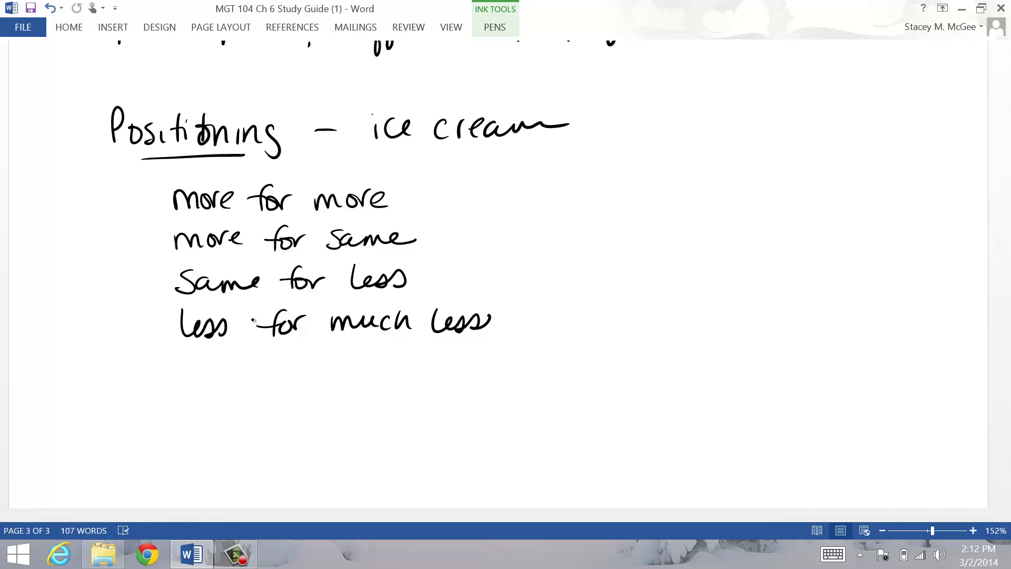
mouse_move(189, 361)
mouse_down()
mouse_move(191, 372)
mouse_move(214, 376)
mouse_move(322, 377)
mouse_move(331, 364)
mouse_up()
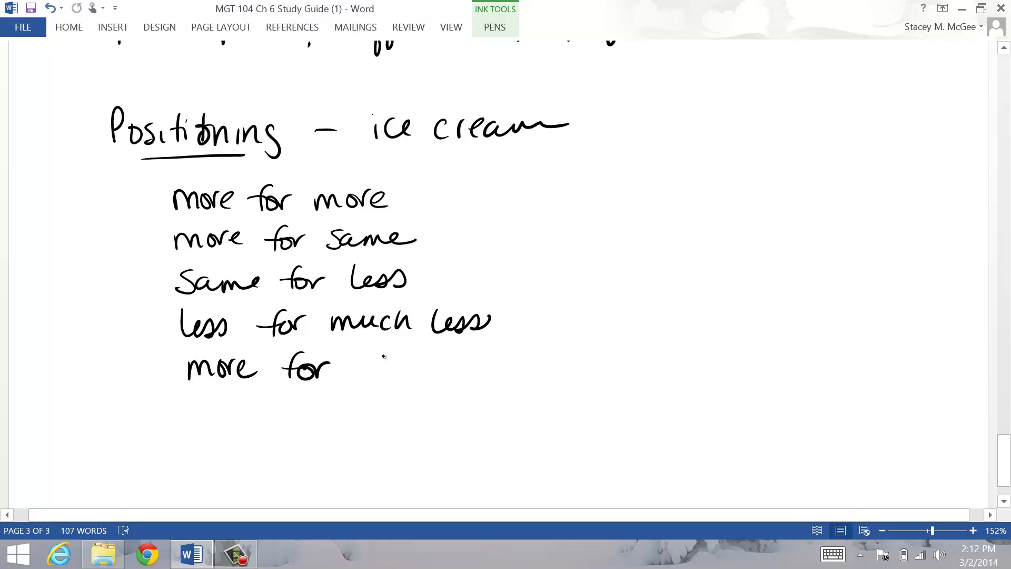
mouse_move(352, 357)
mouse_down()
mouse_move(373, 373)
mouse_move(402, 375)
mouse_move(416, 361)
mouse_up()
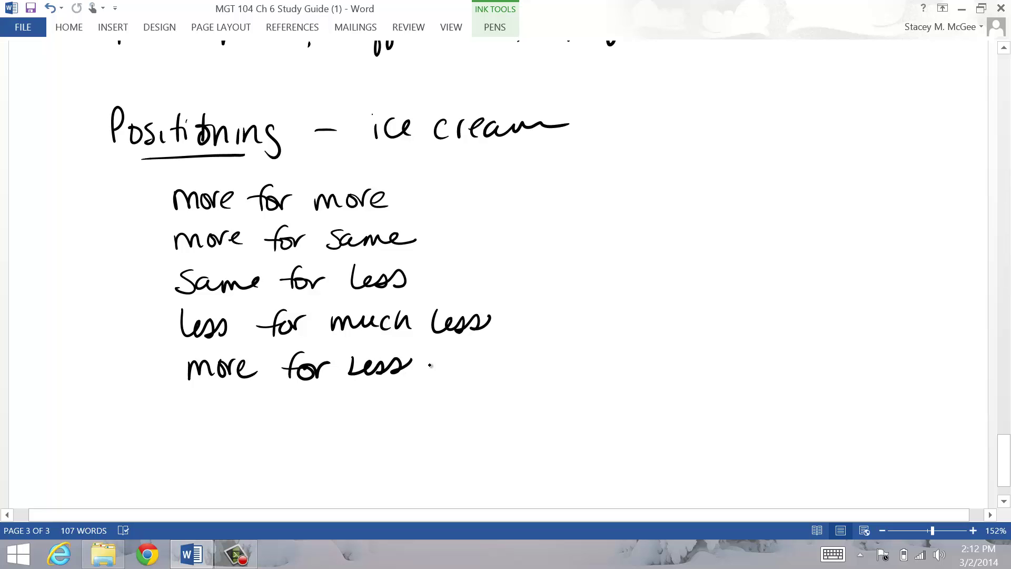